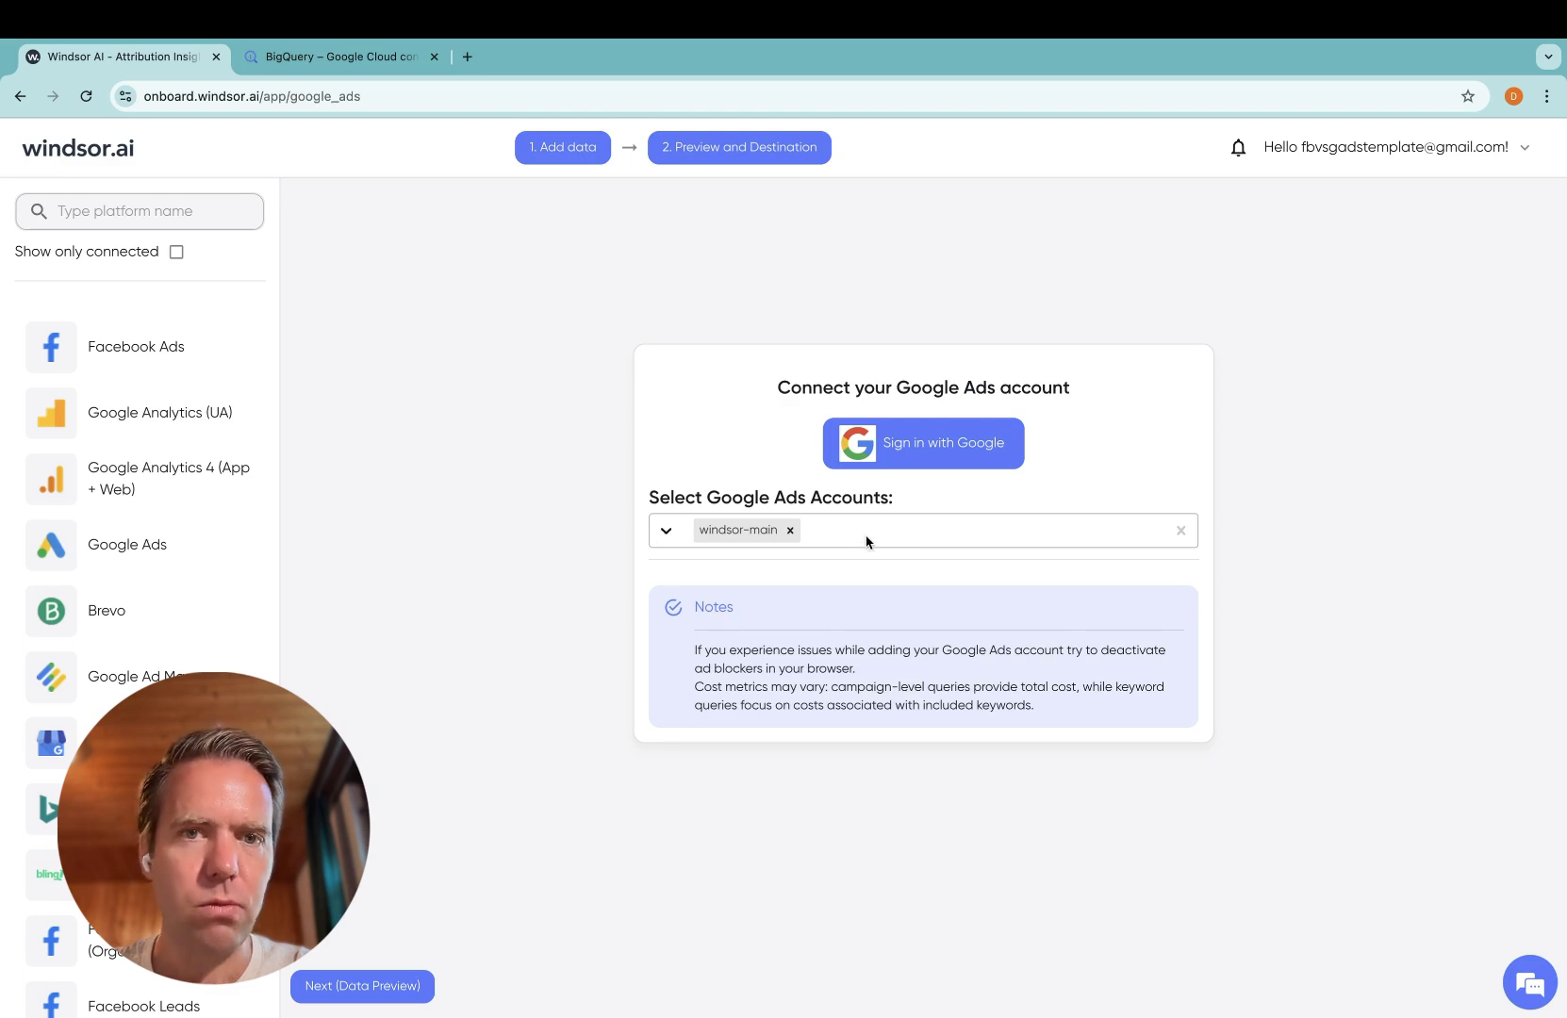
- Go to '2. Preview and Destination' to preview the windsor-main Google Ads rows for the last 7 days
left_click(717, 156)
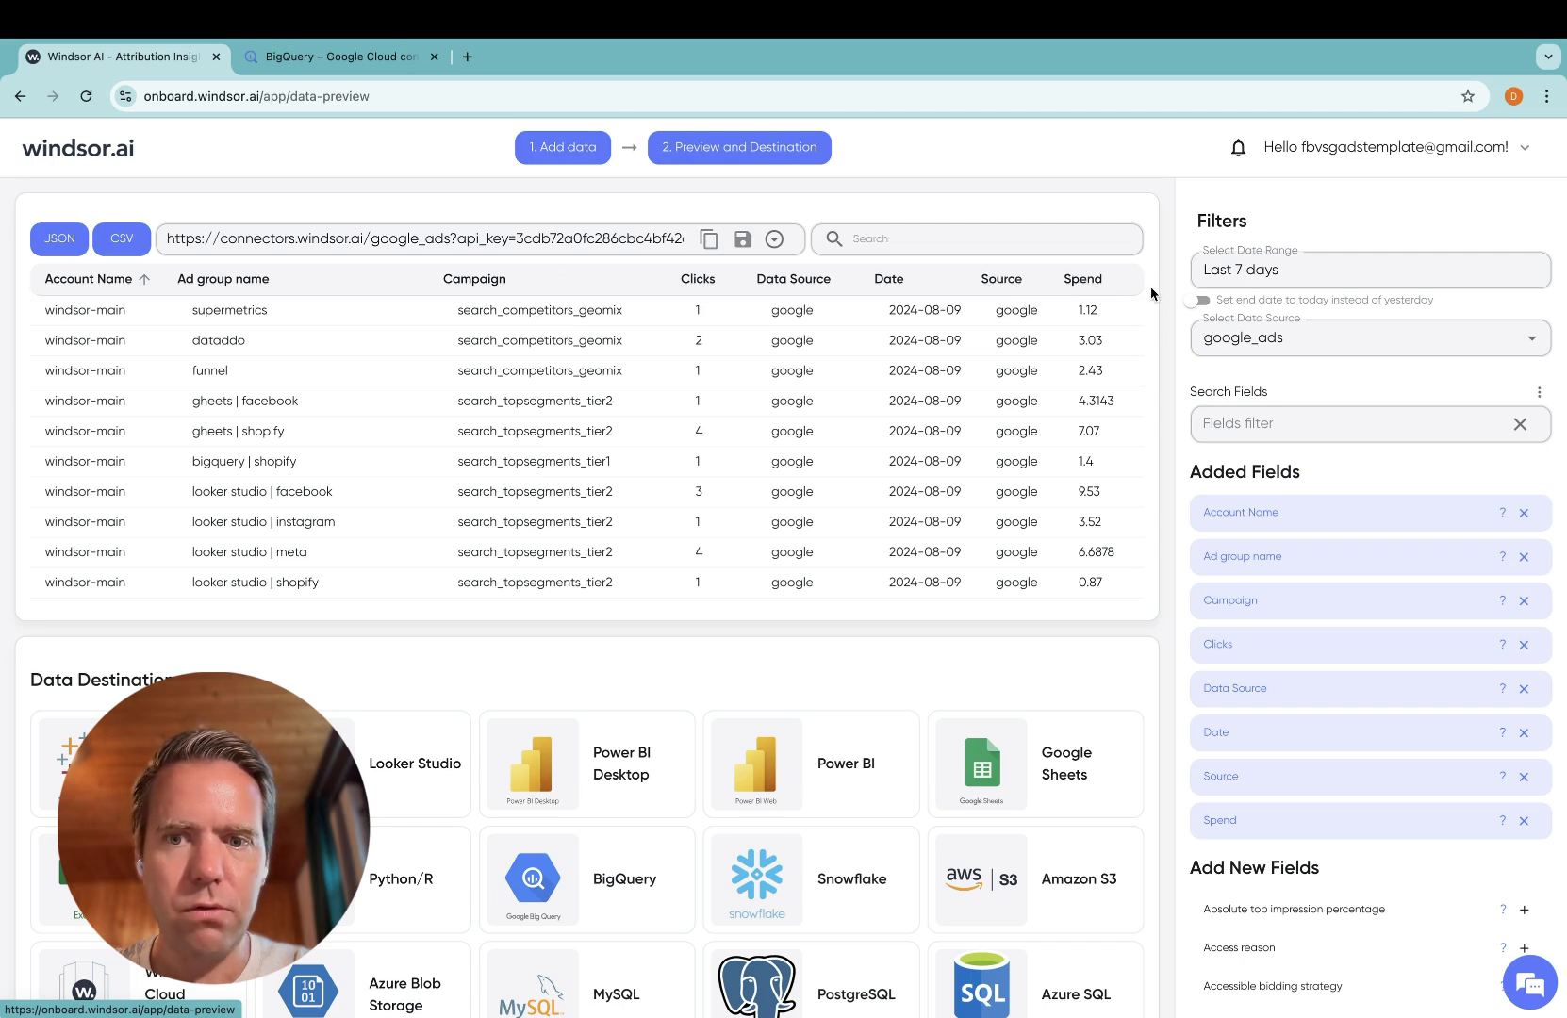
- Pick the BigQuery card under Data Destinations to list its existing destination tasks
scroll(1137, 630, "down", 1)
scroll(1277, 890, "down", 5)
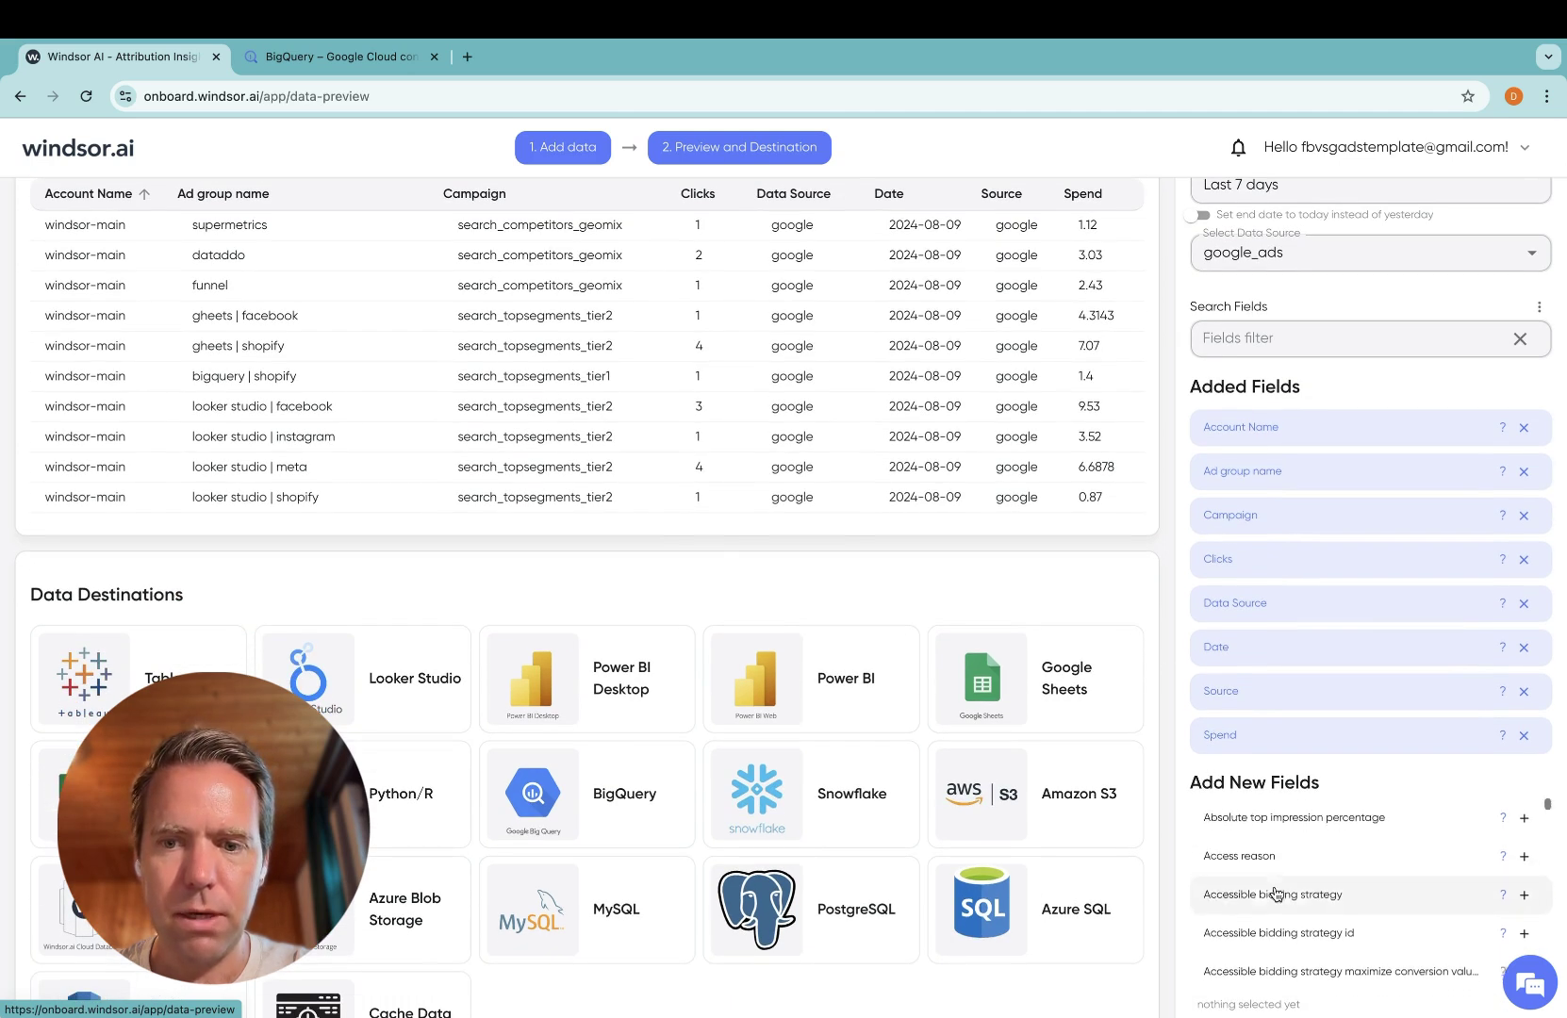
scroll(1277, 891, "up", 5)
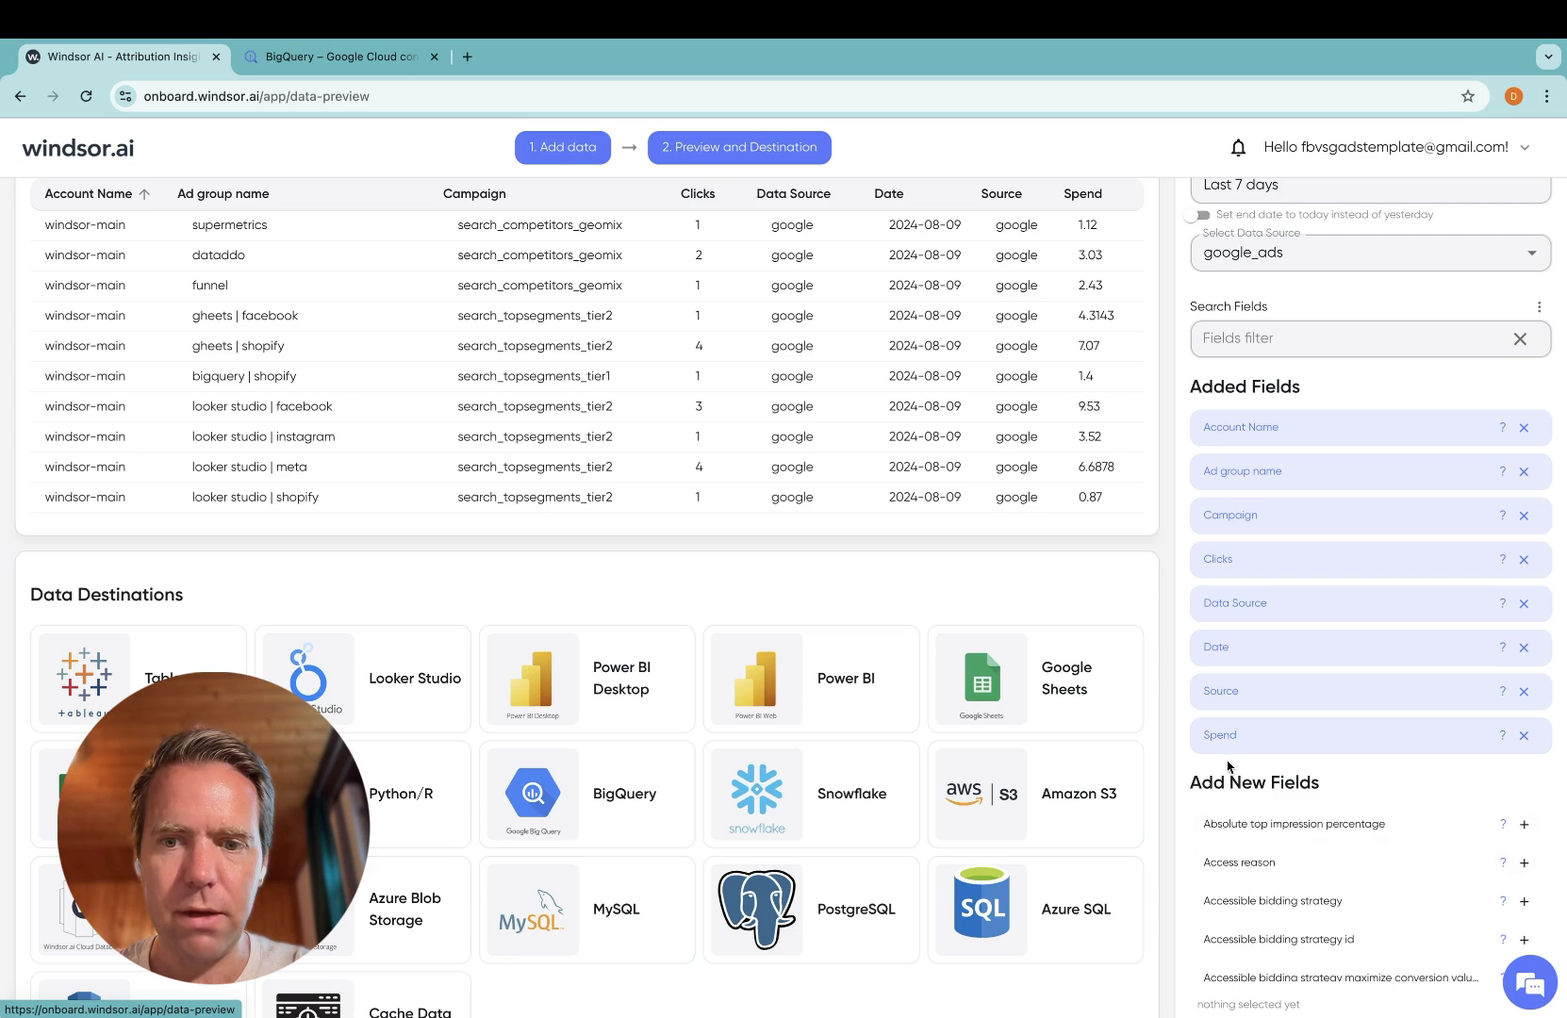
left_click(569, 806)
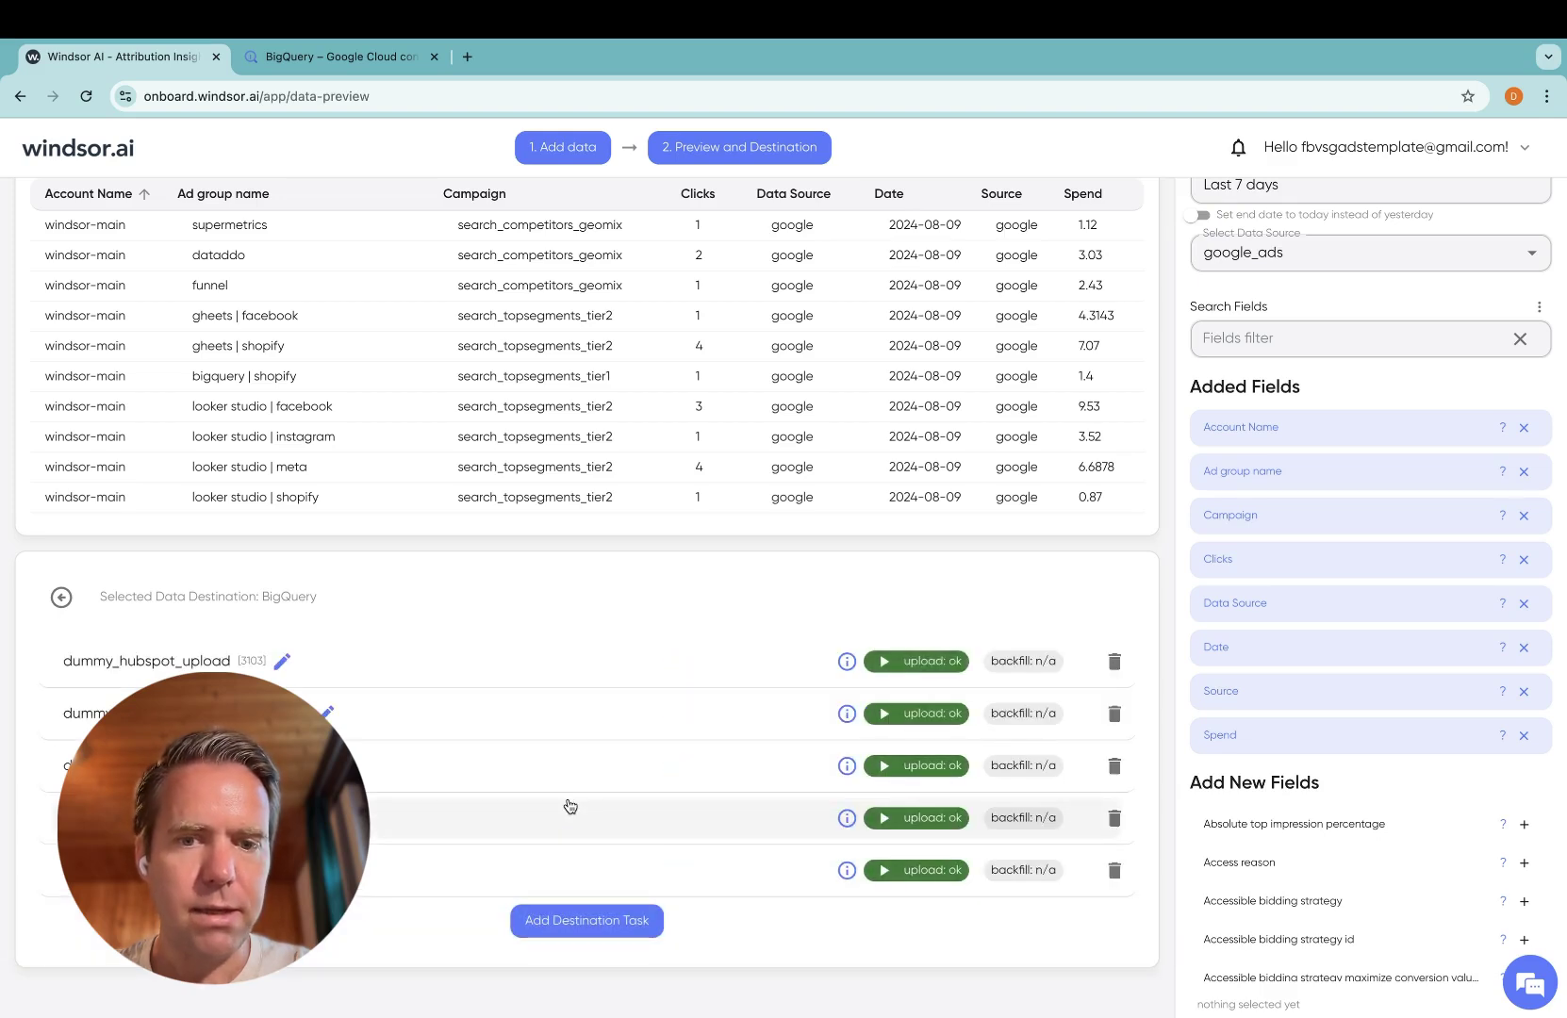
- Open the Create Destination Task form via 'Add Destination Task'
left_click(561, 924)
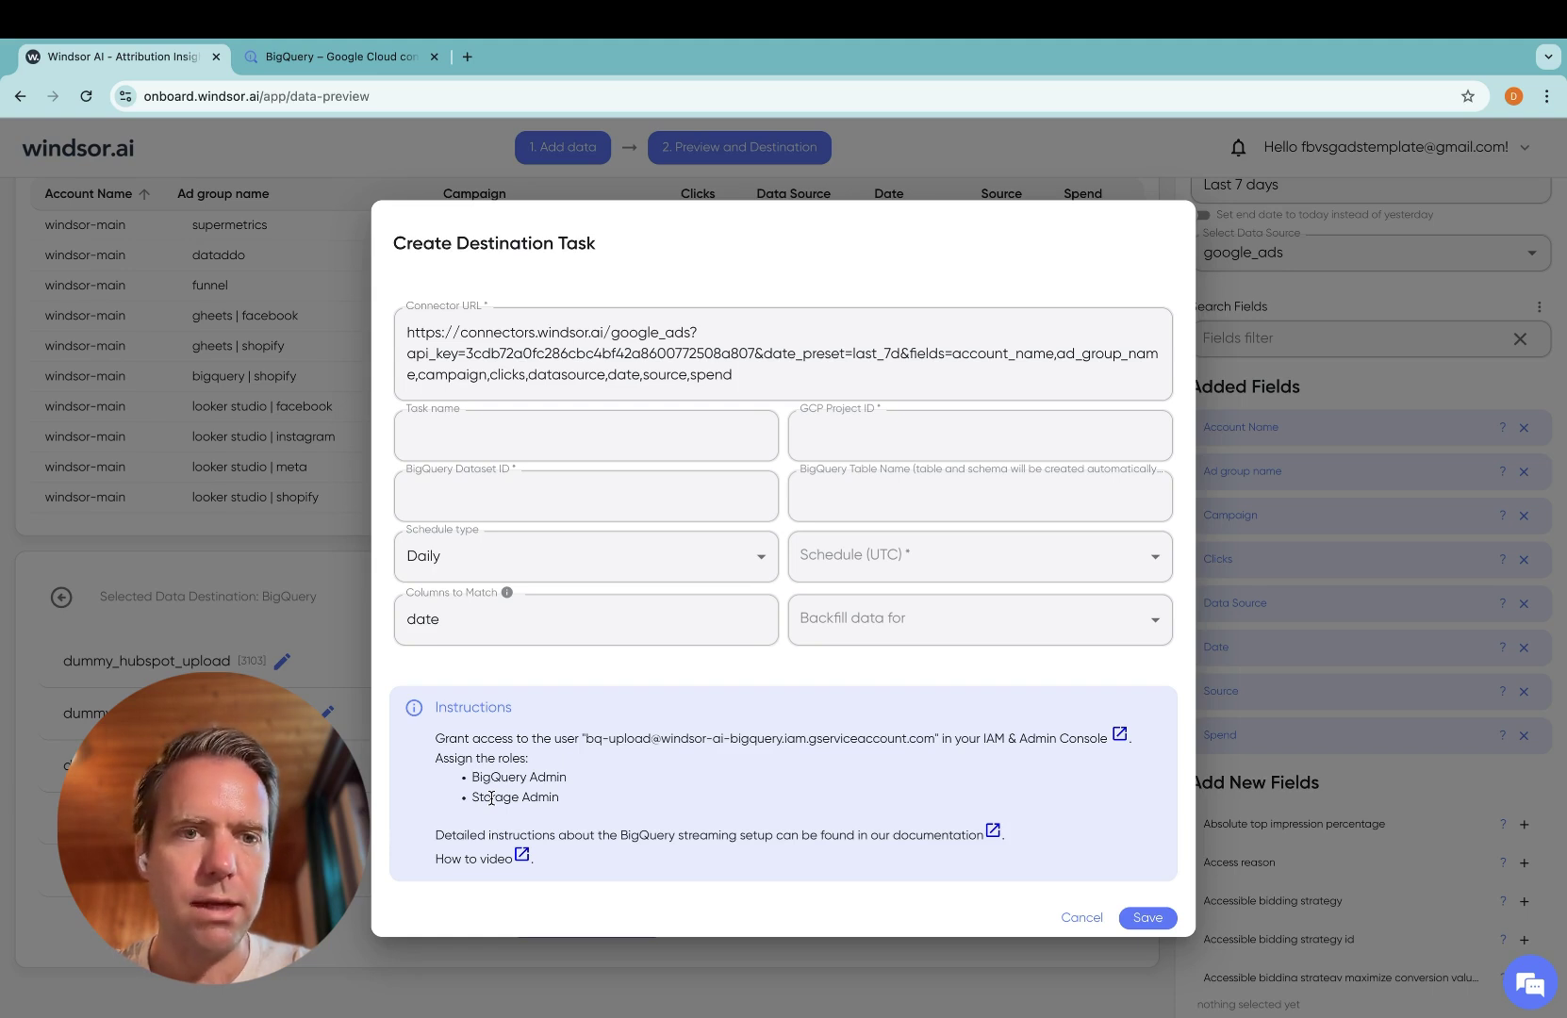
- Name the task dummy_google_ads_adgroup_level_data and reuse that name as the BigQuery table name
left_click(565, 435)
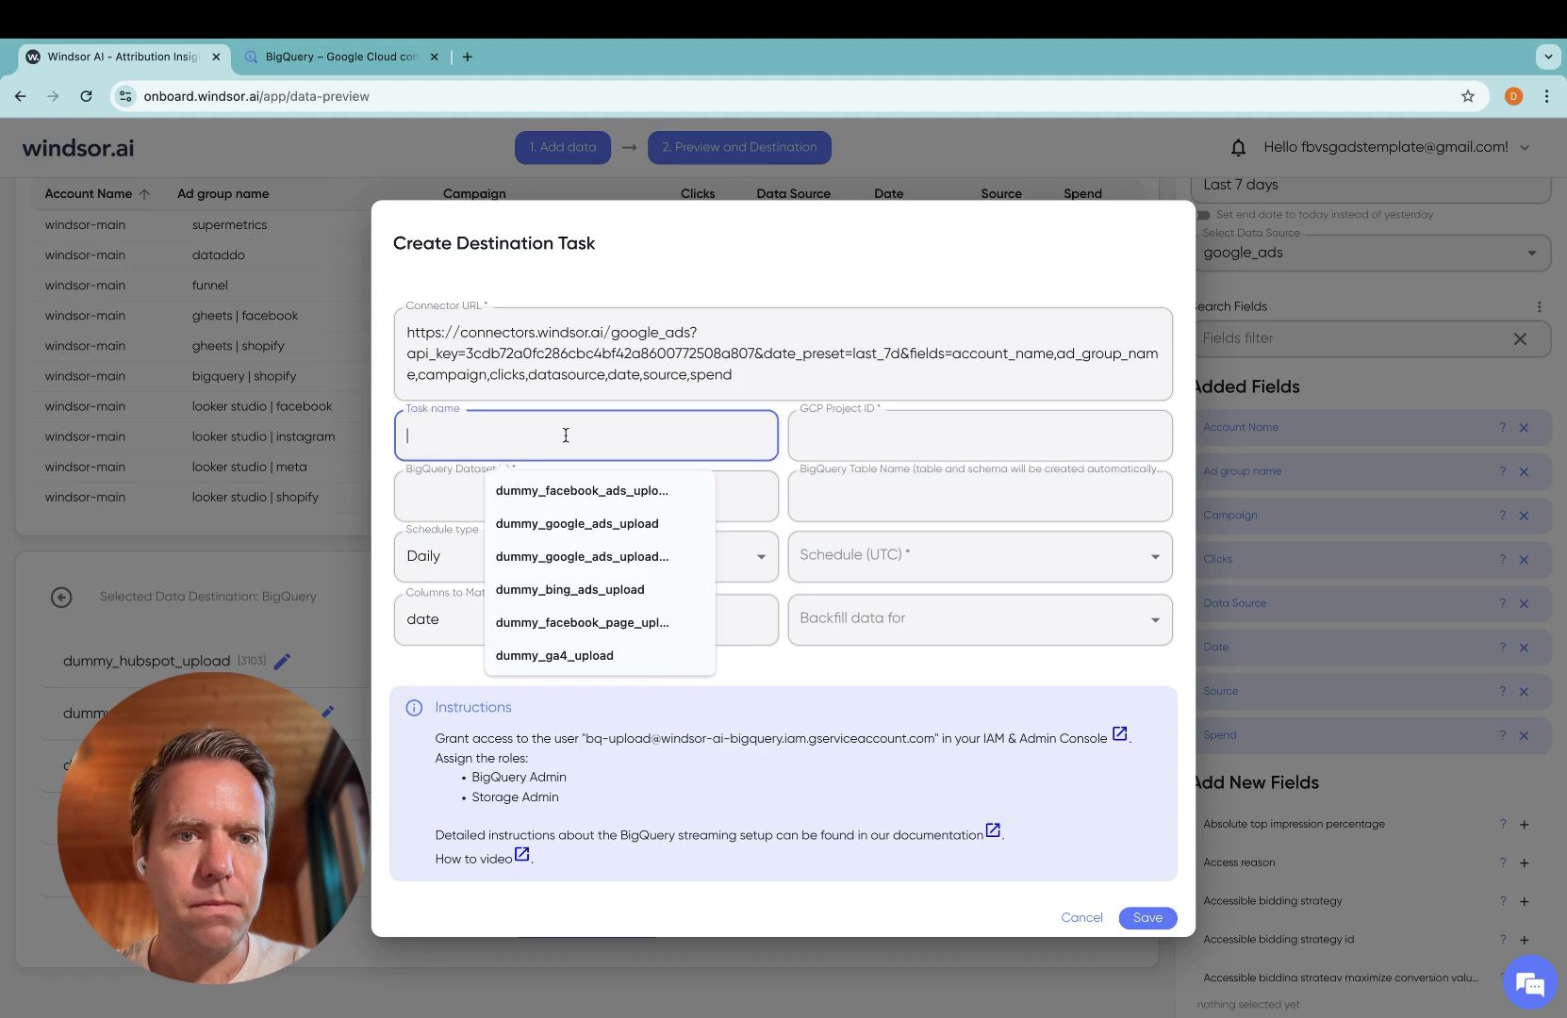
type("dummy_")
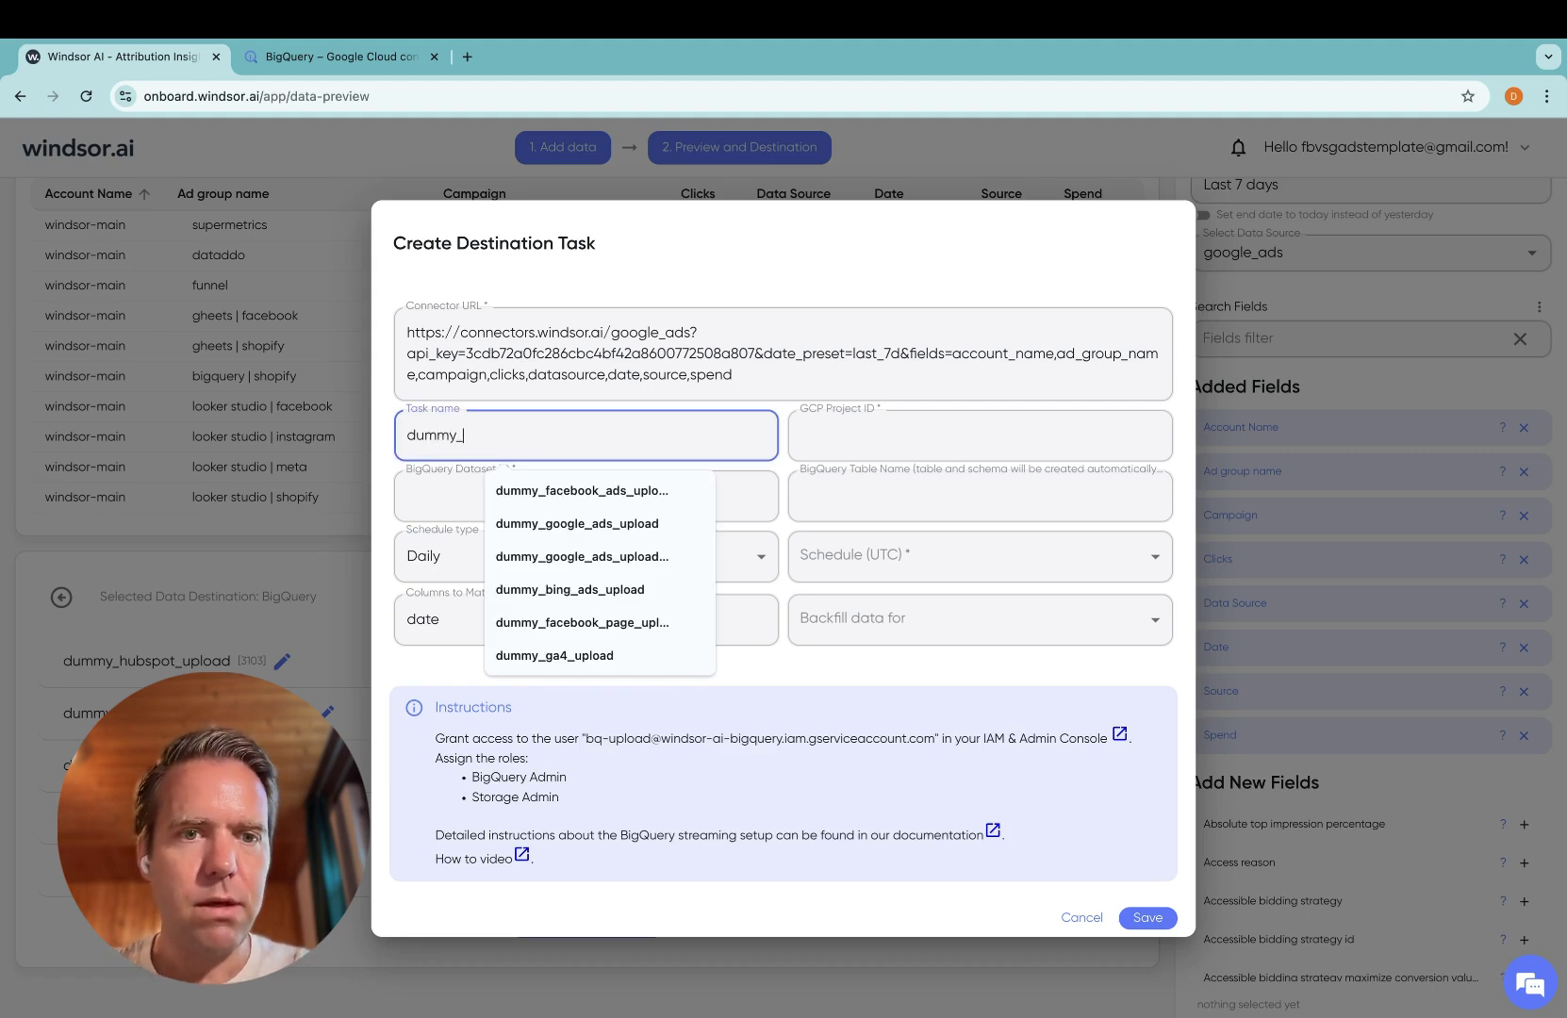
type("google_ads_")
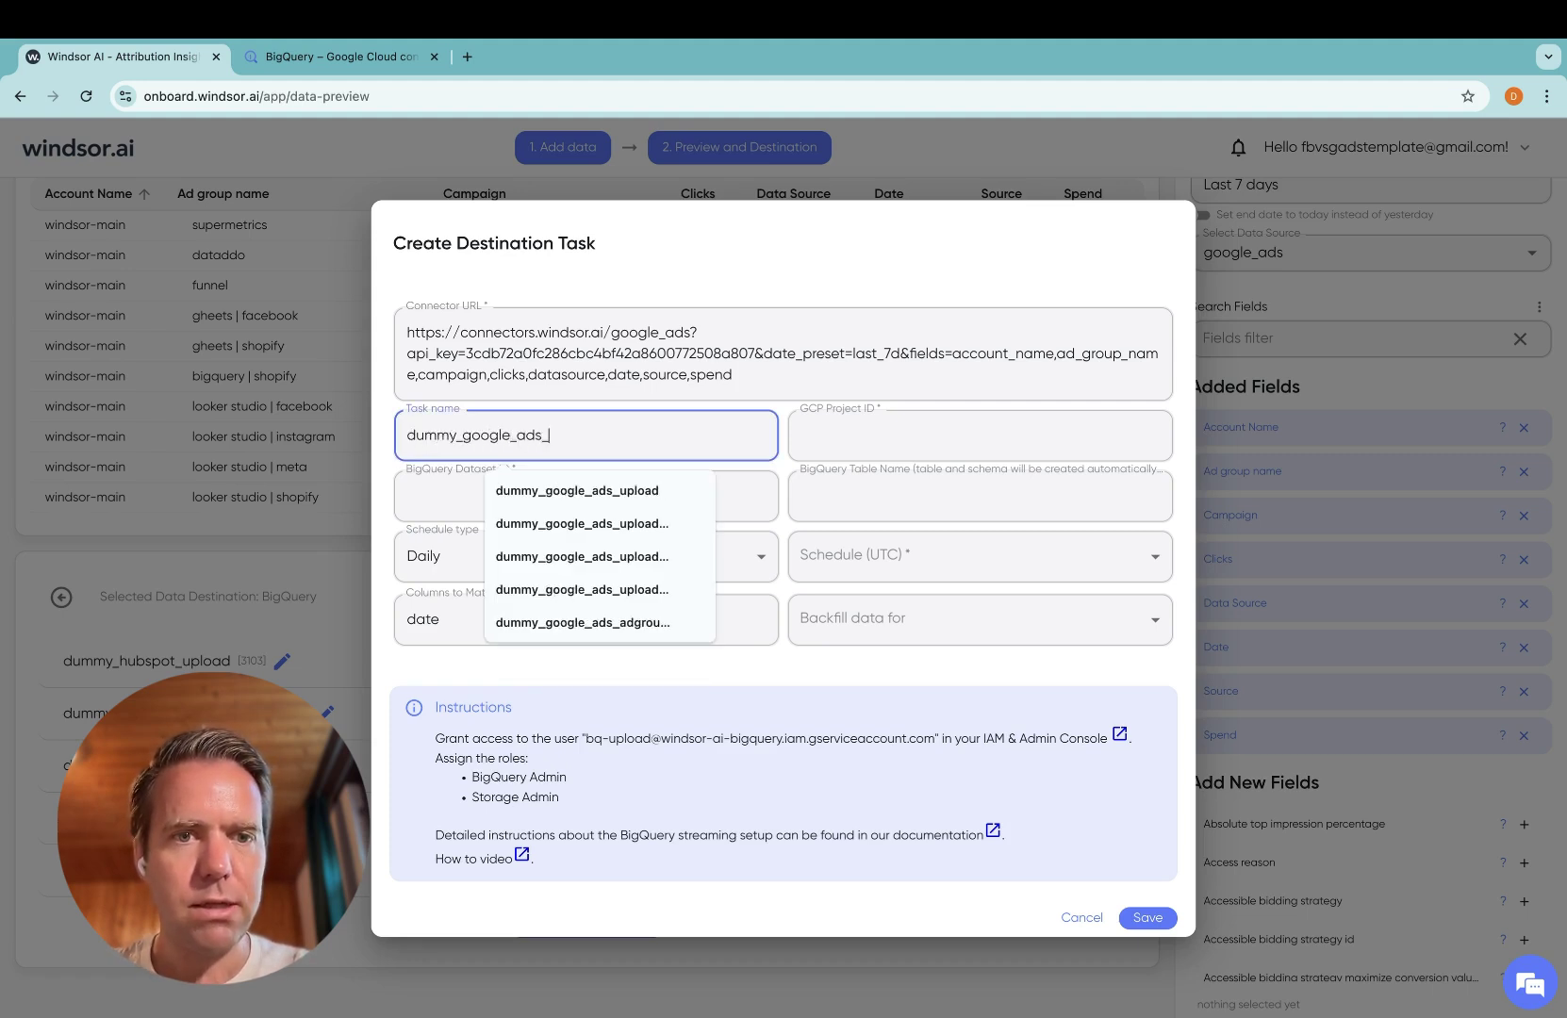
type("adgroup_level_data")
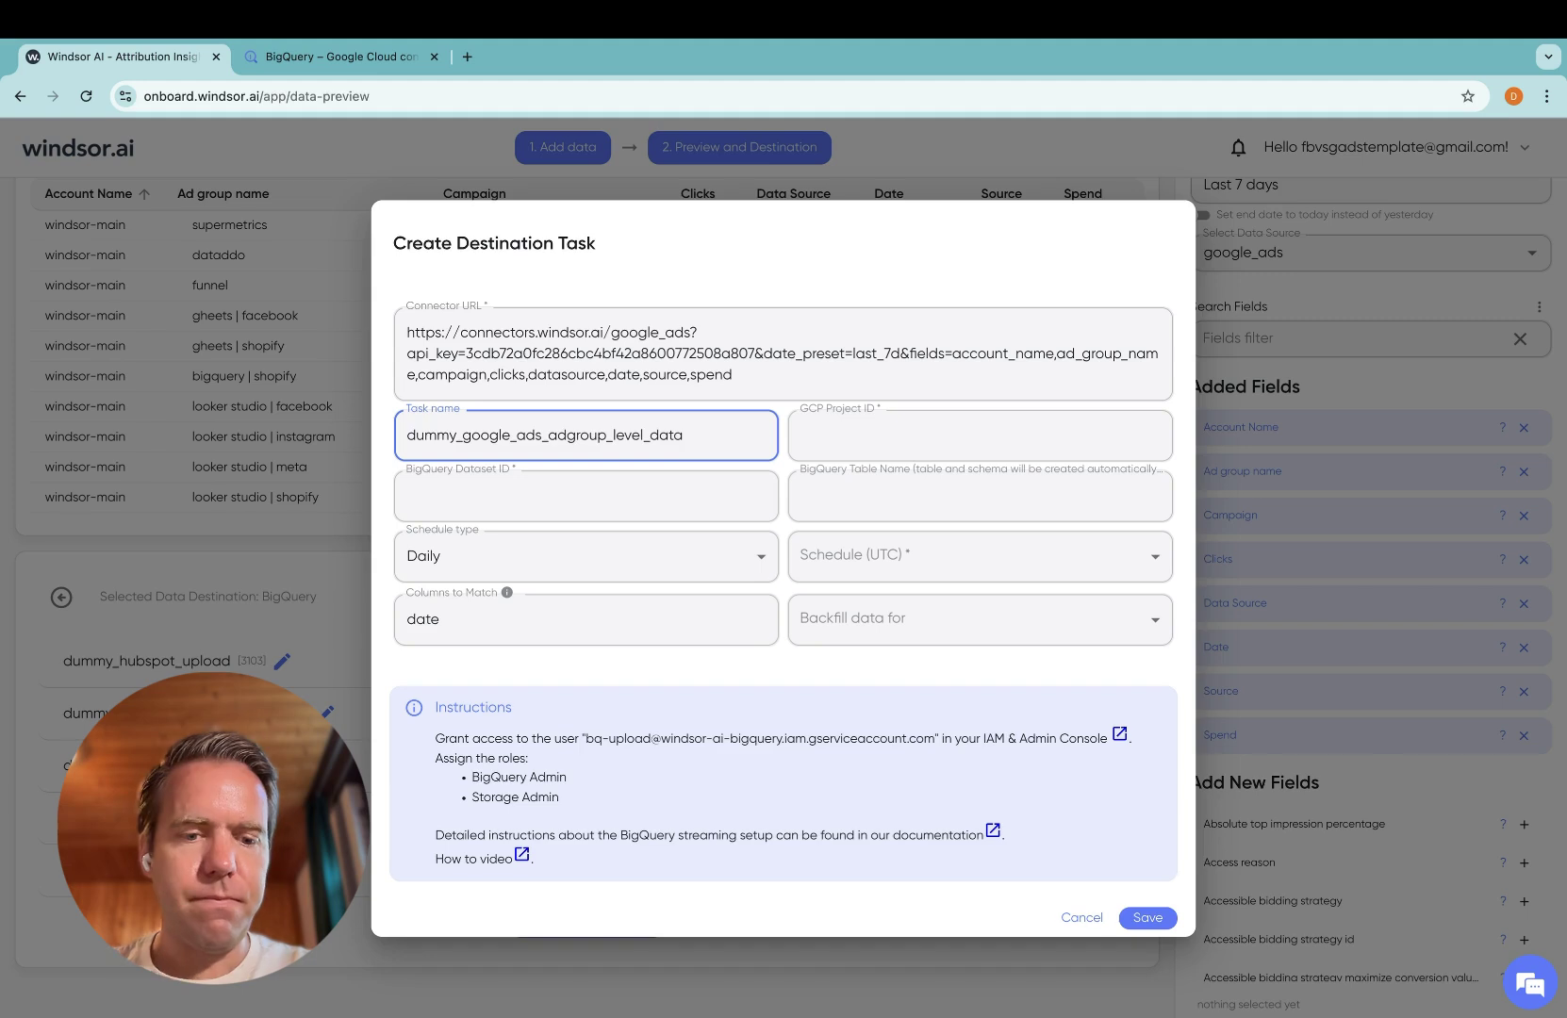
key("ctrl+a")
key("ctrl+c")
left_click(870, 496)
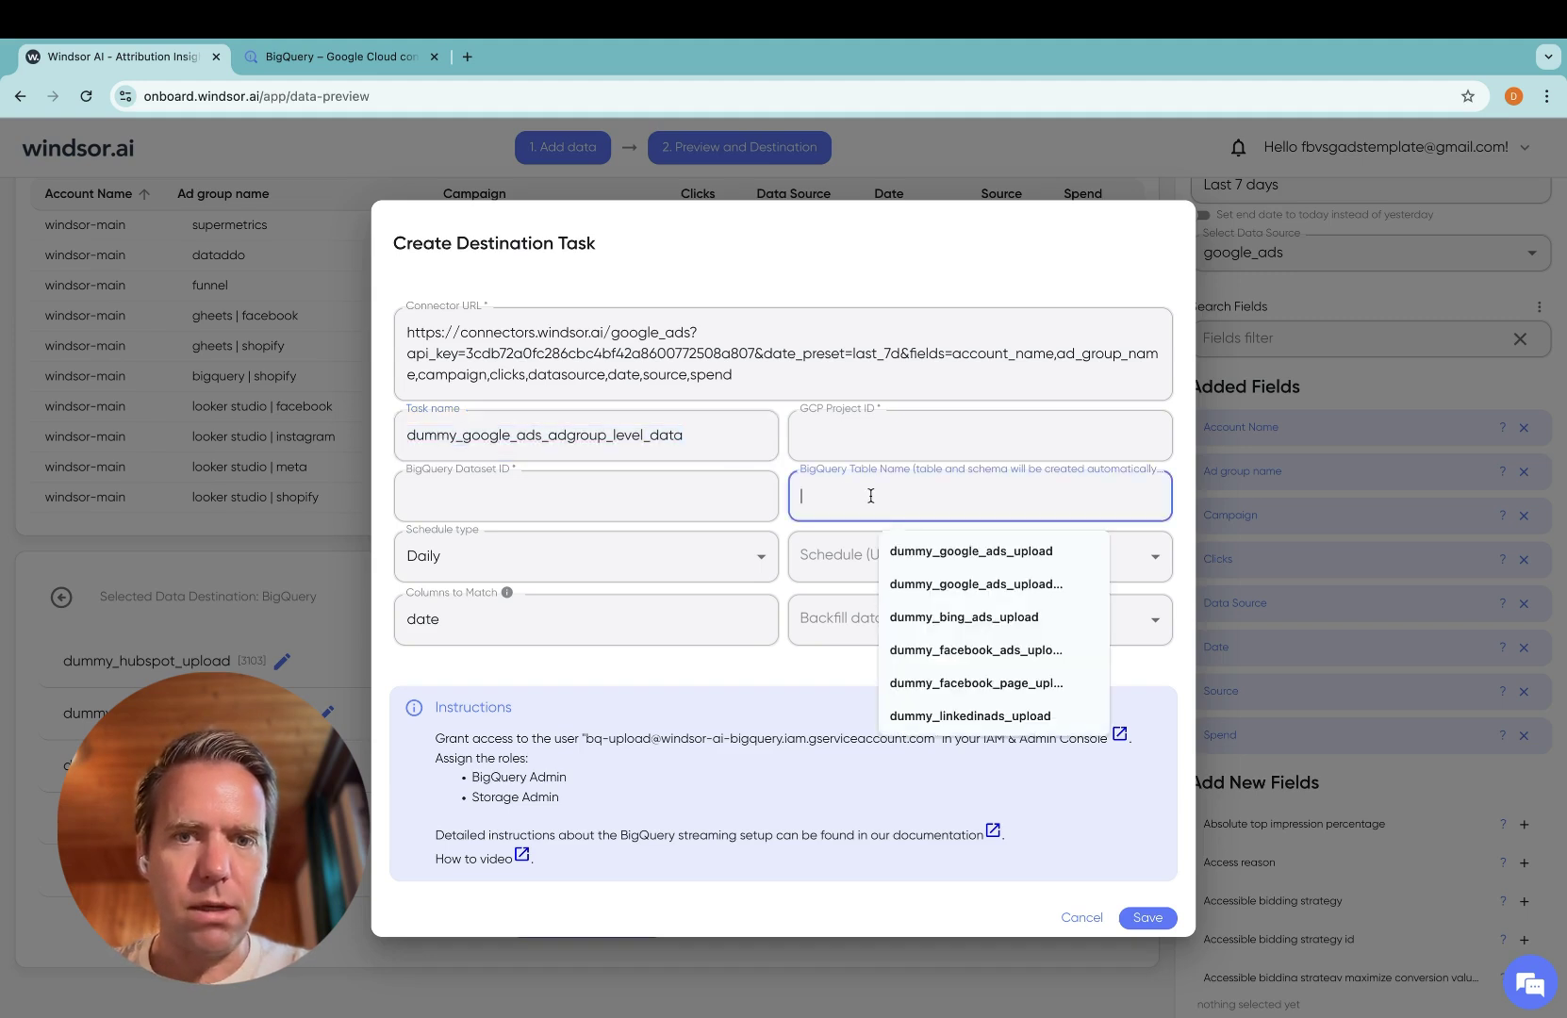
key("ctrl+v")
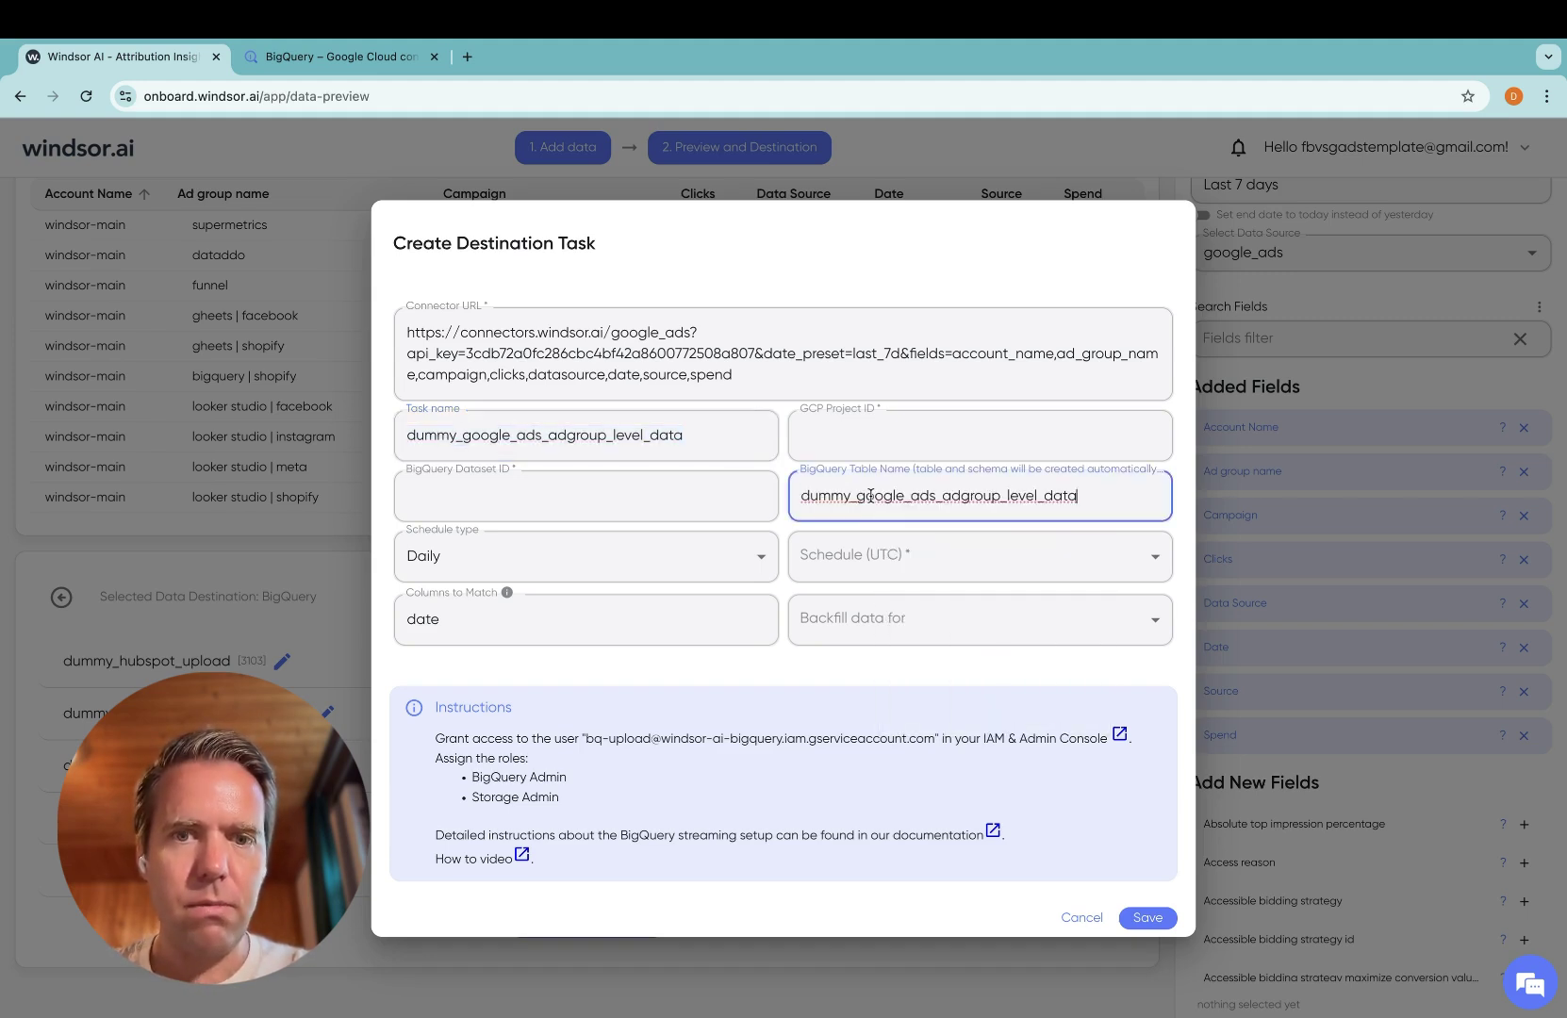
- Set the GCP project to windsor-ai and the BigQuery dataset to pied_piper
left_click(949, 434)
left_click(921, 492)
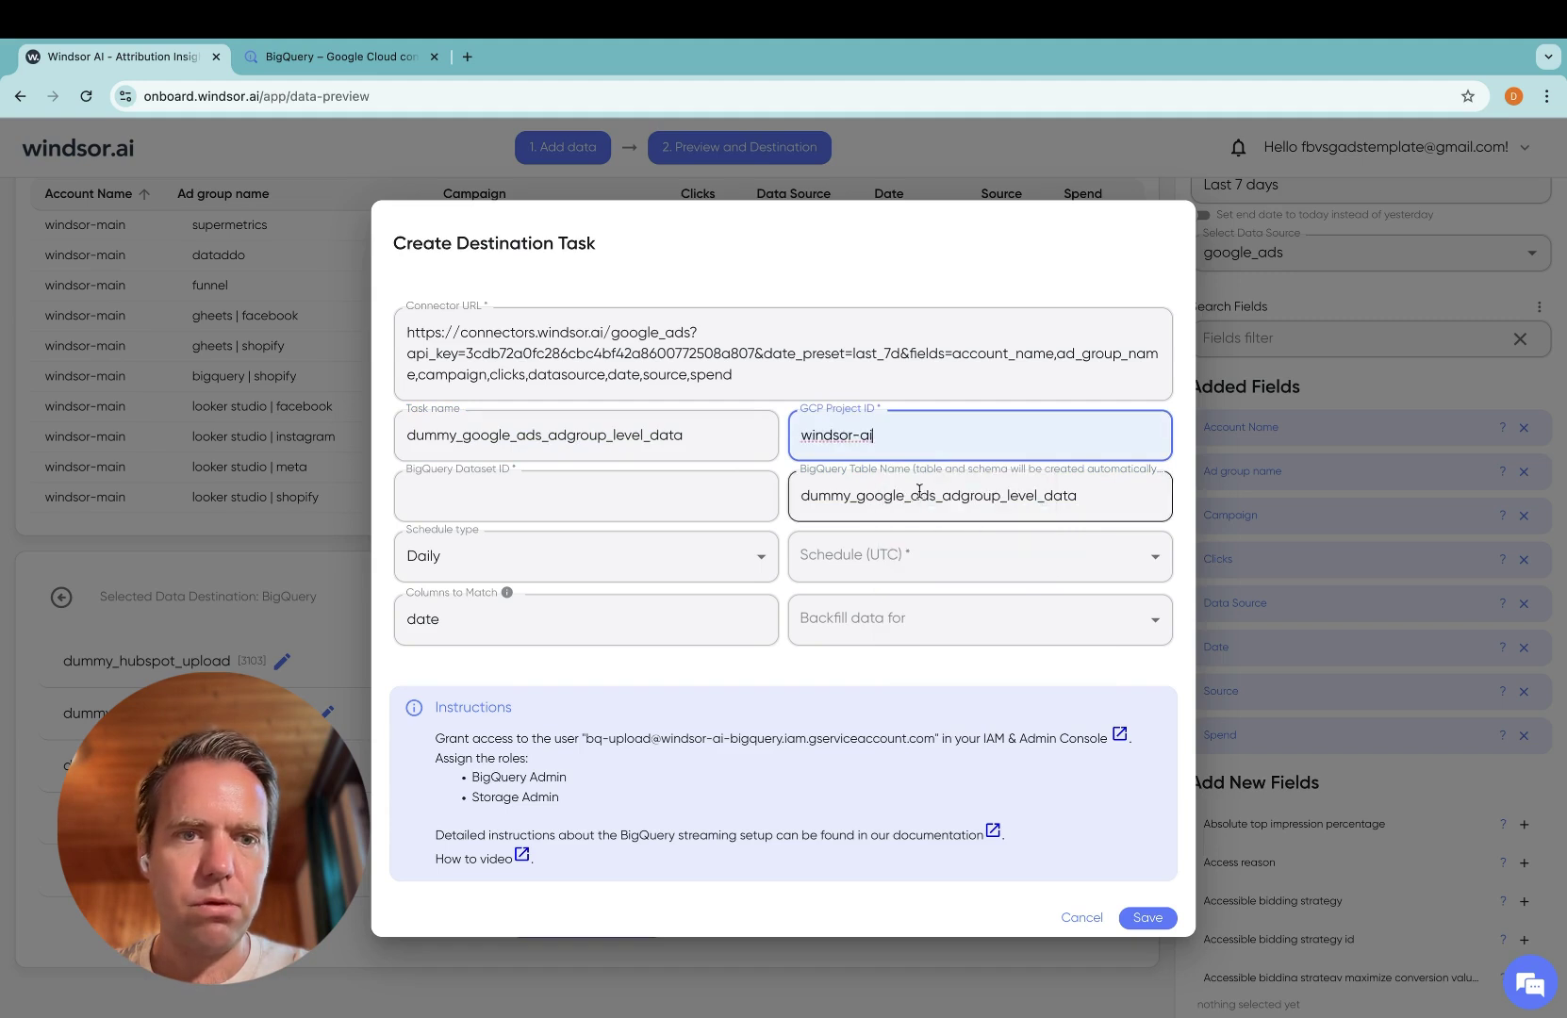
left_click(560, 497)
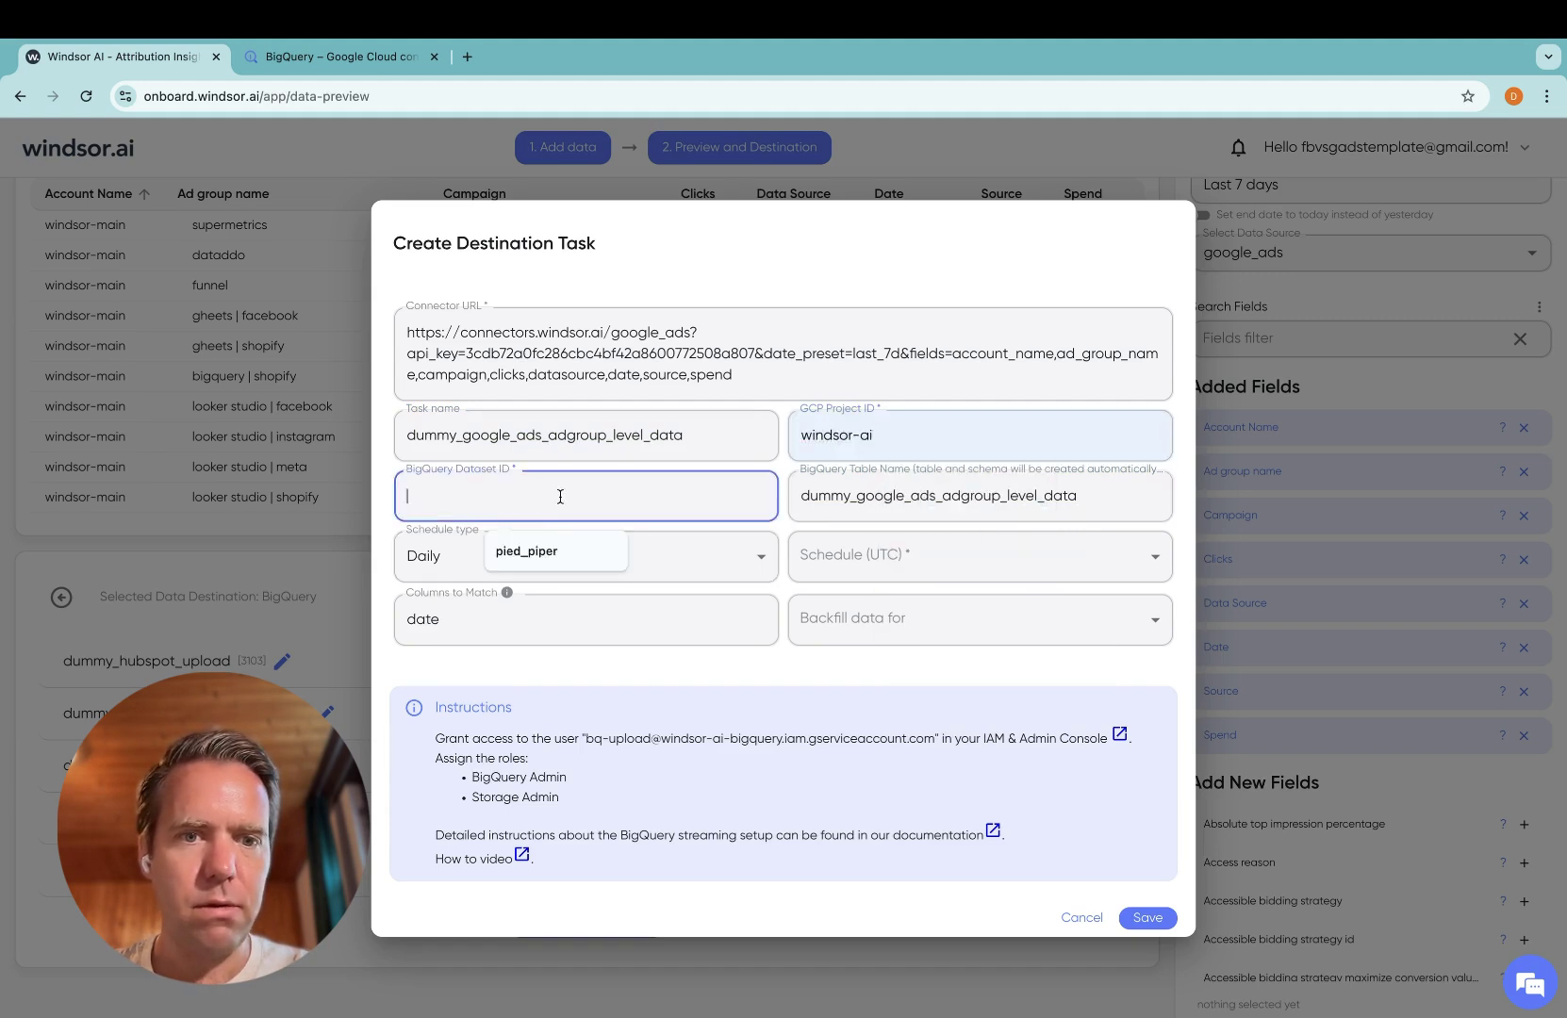
left_click(548, 560)
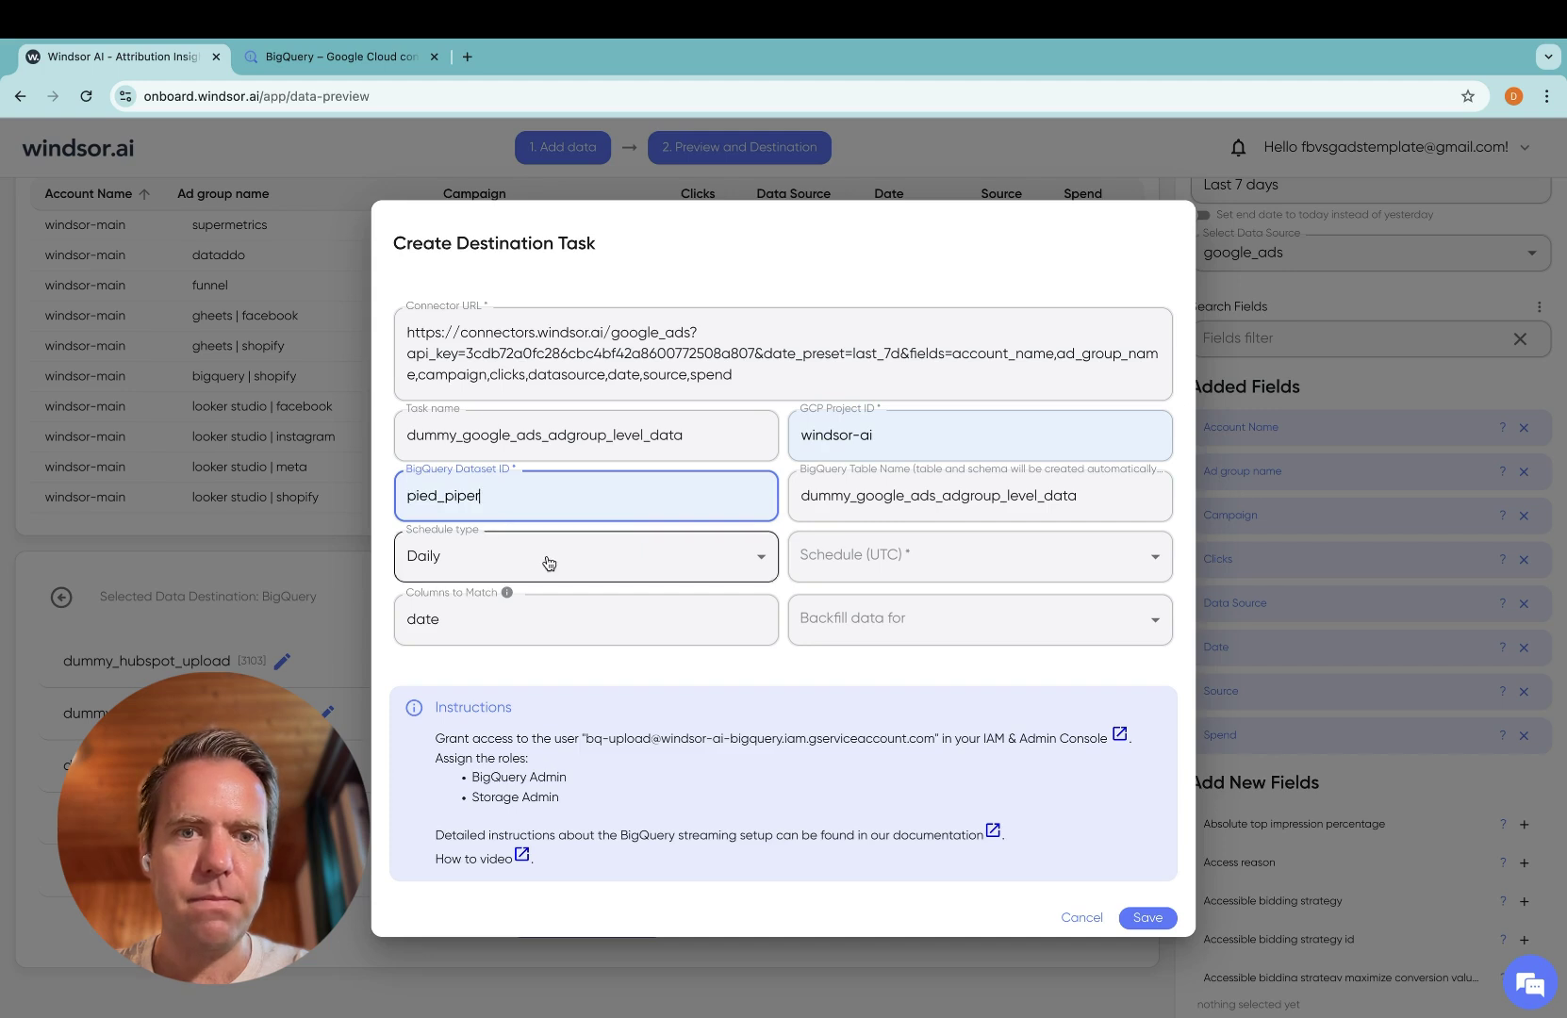
left_click(764, 671)
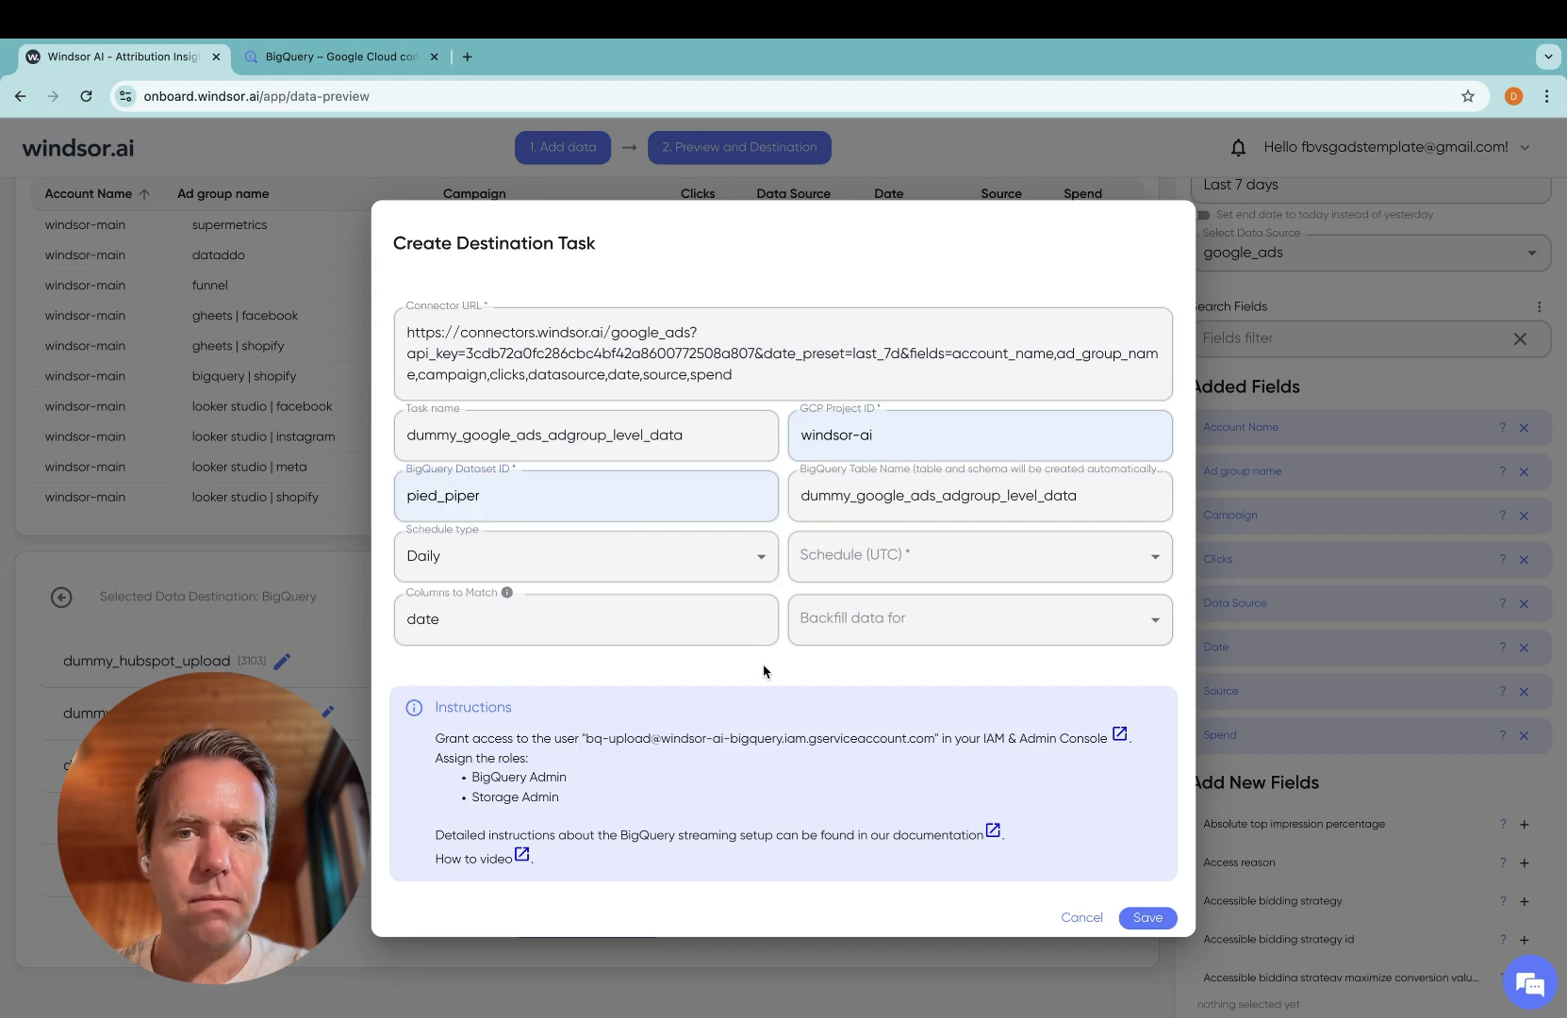
- Schedule the daily run for 03:00 UTC and save the destination task
left_click(896, 564)
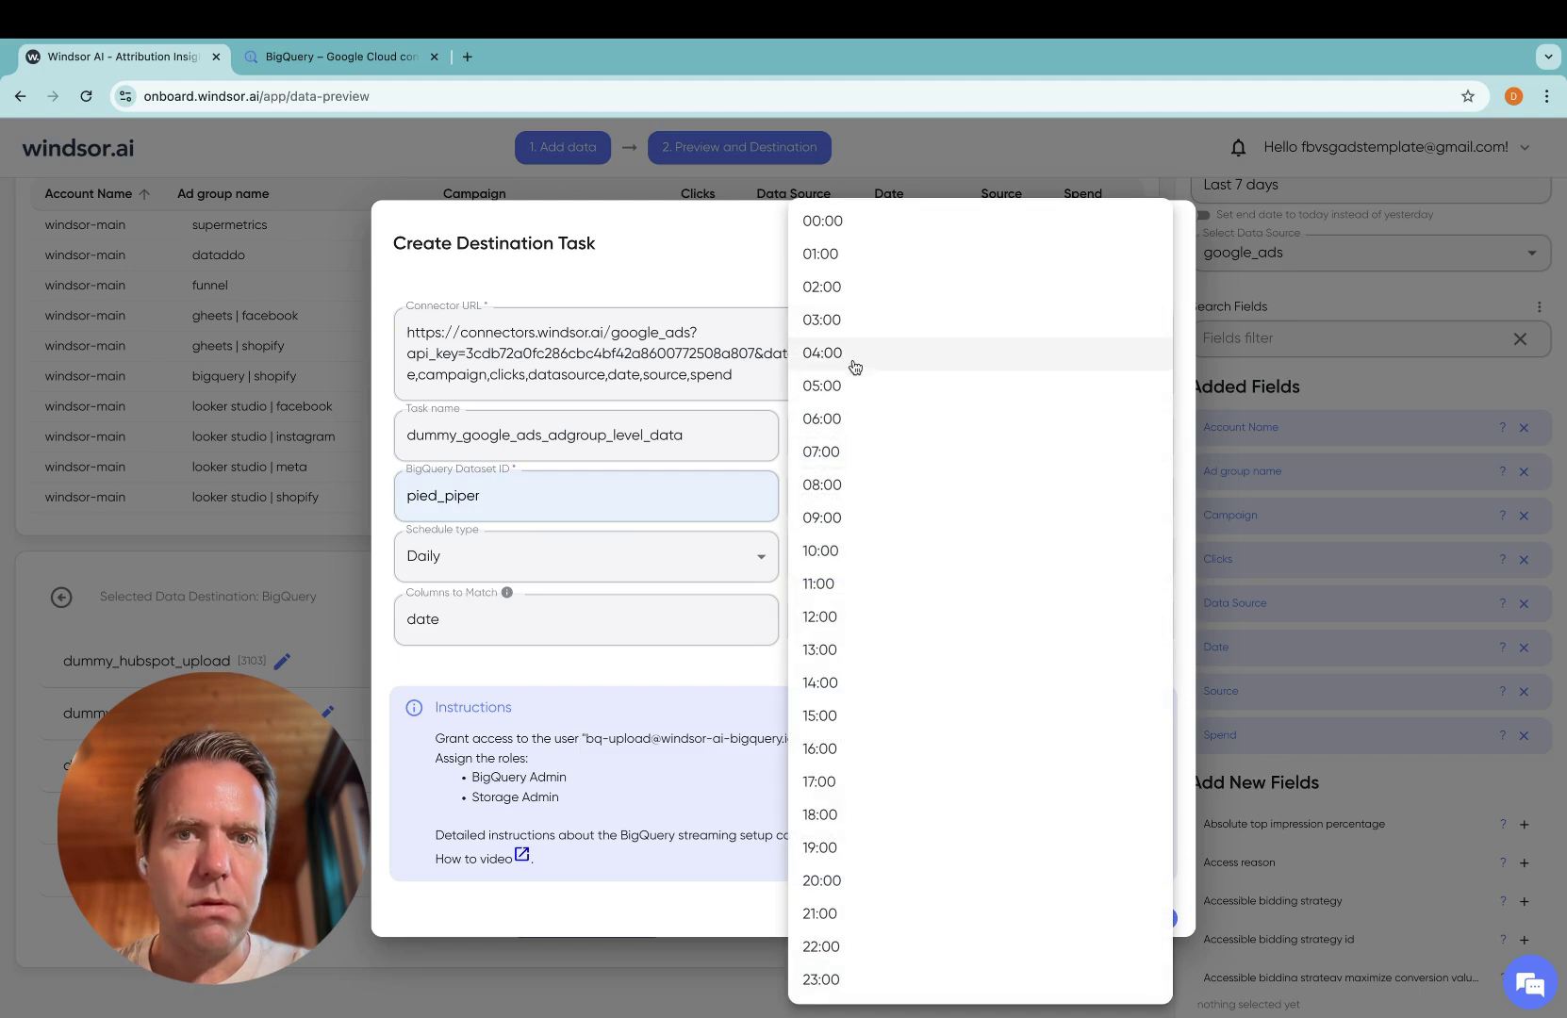
left_click(842, 319)
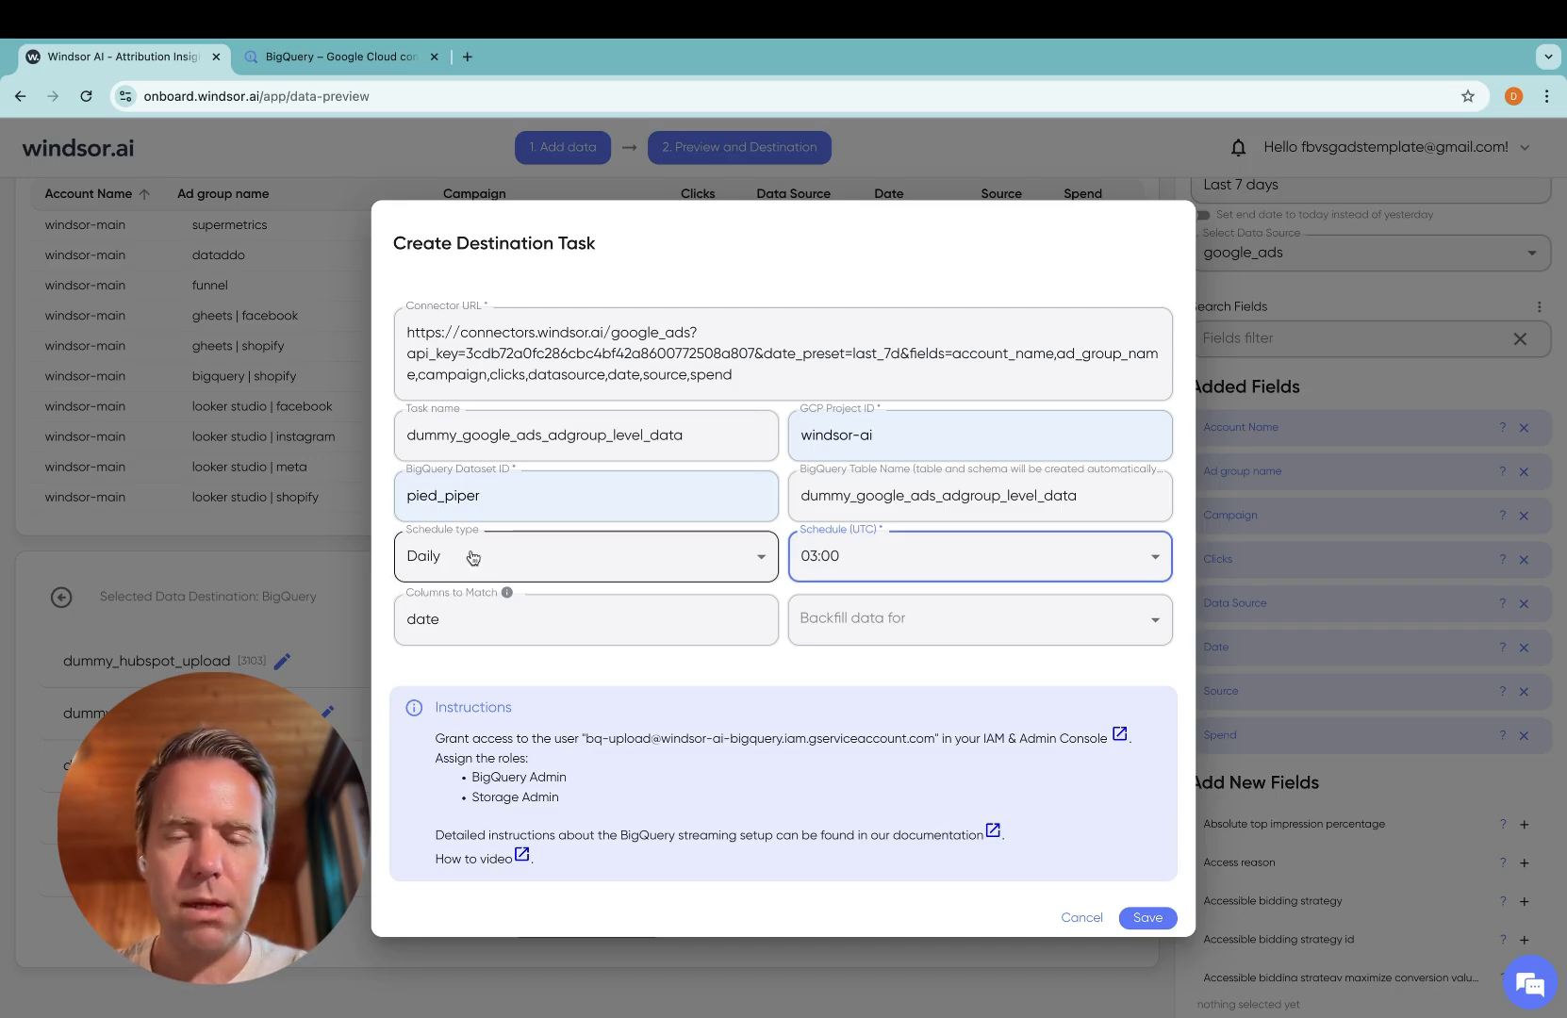
left_click(1136, 917)
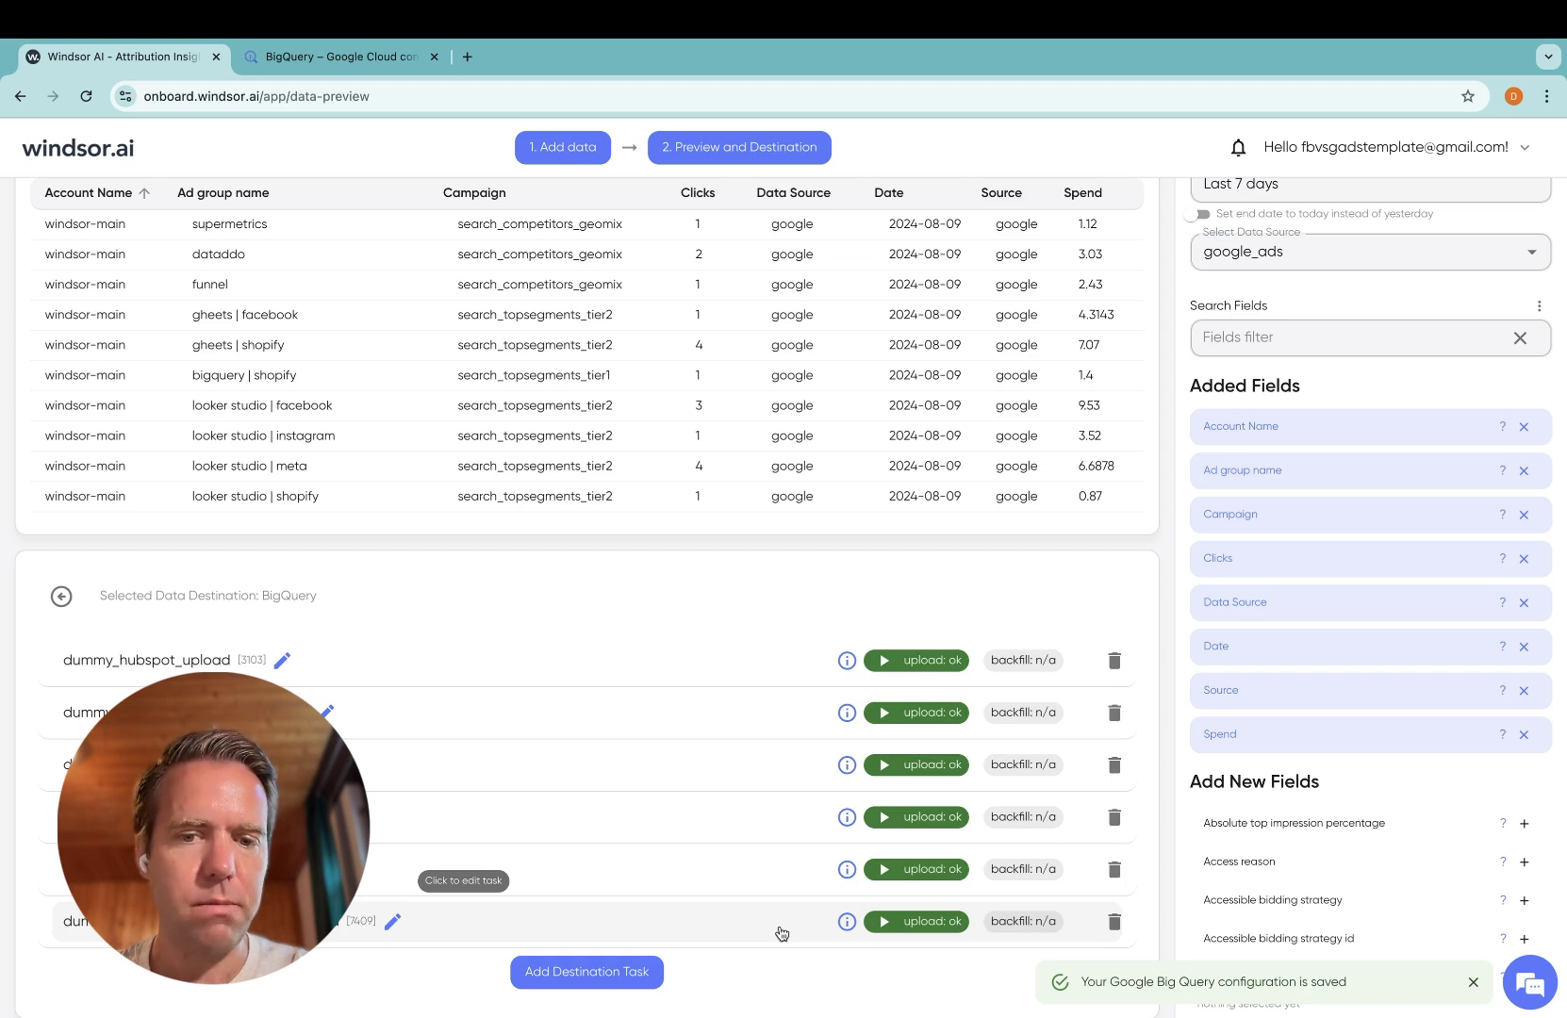
left_click(385, 60)
- Reload BigQuery and preview dummy_google_ads_adgroup_level_data, showing 278 ad-group rows
left_click(86, 96)
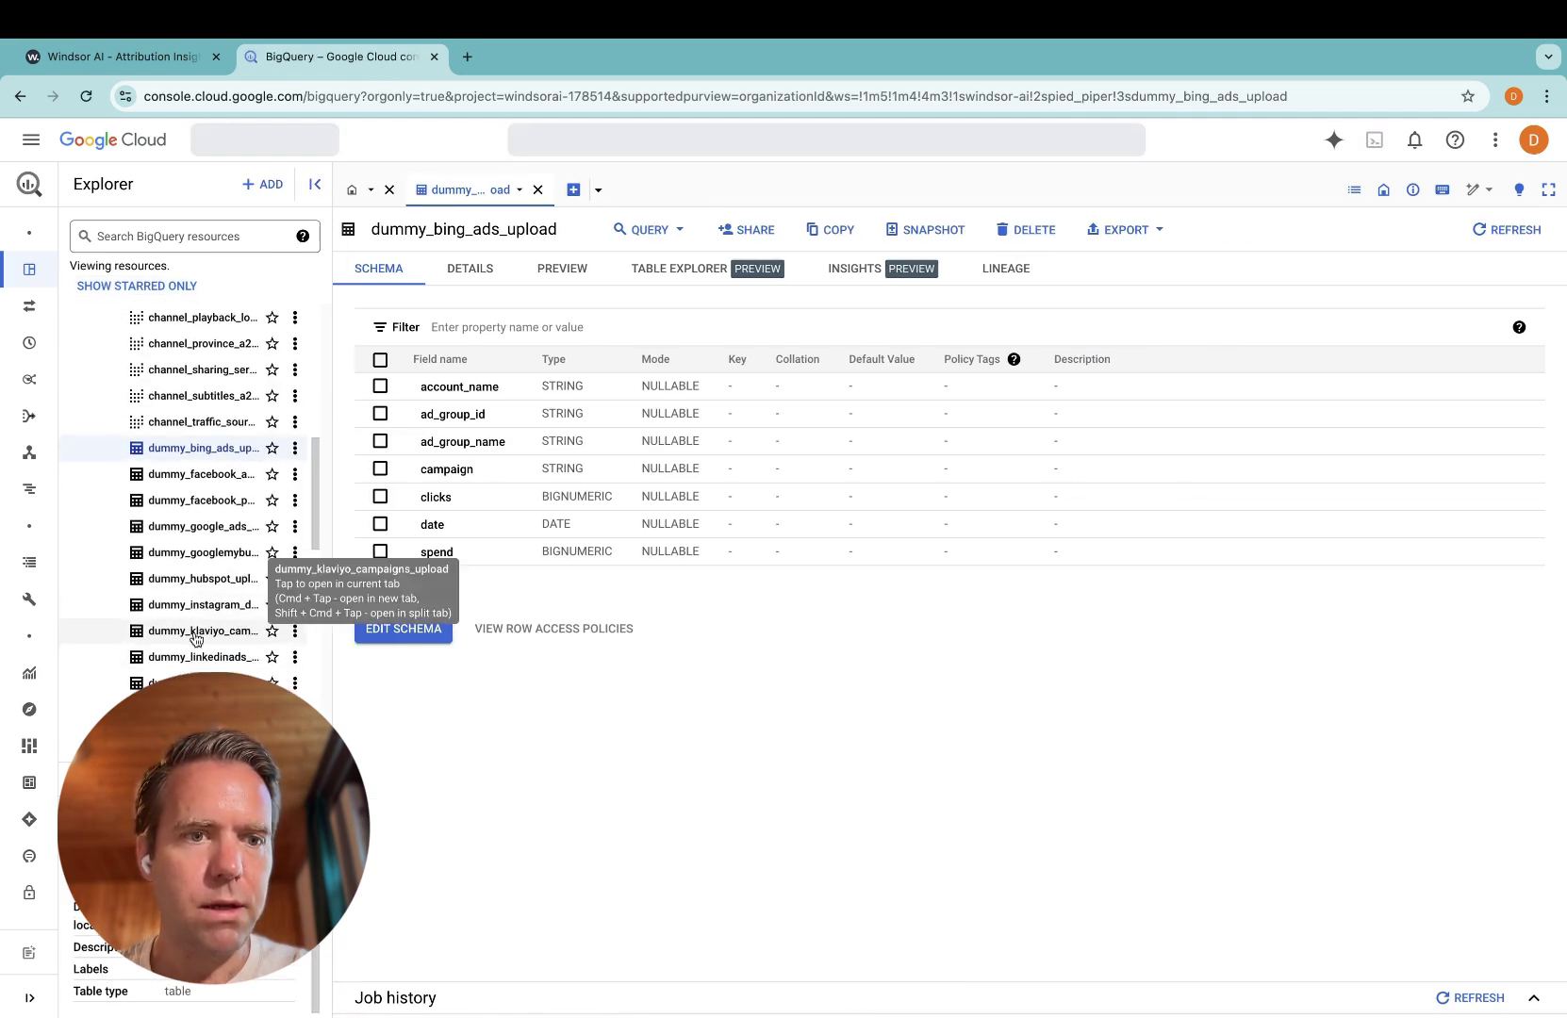
left_click(203, 527)
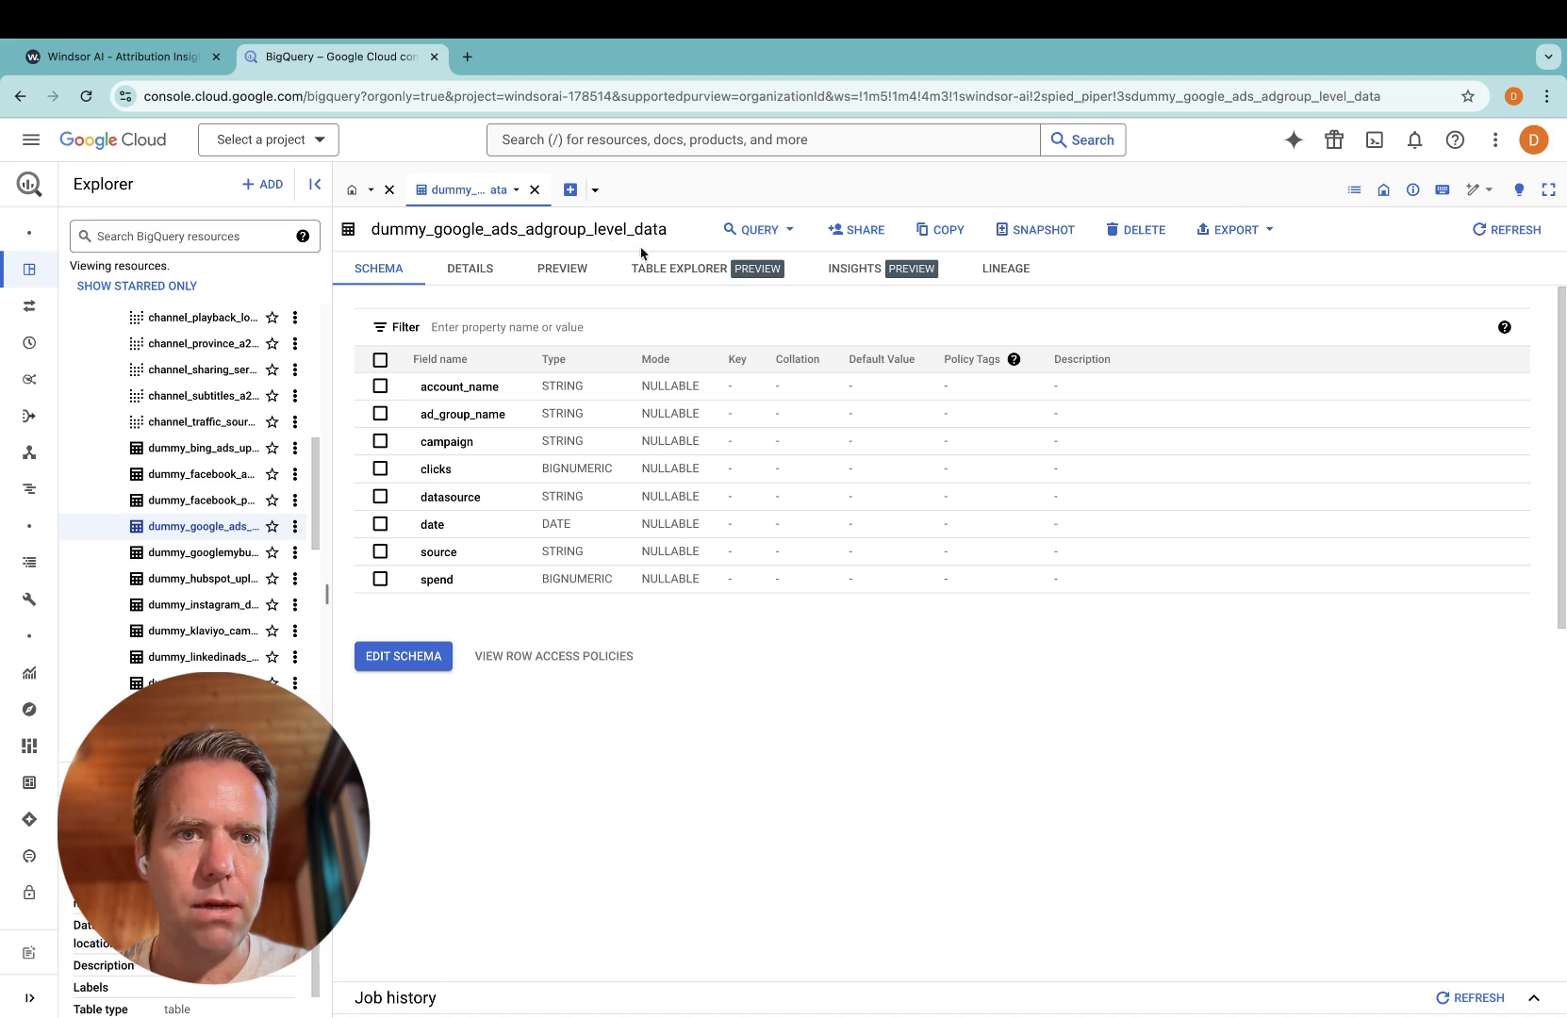
left_click(558, 271)
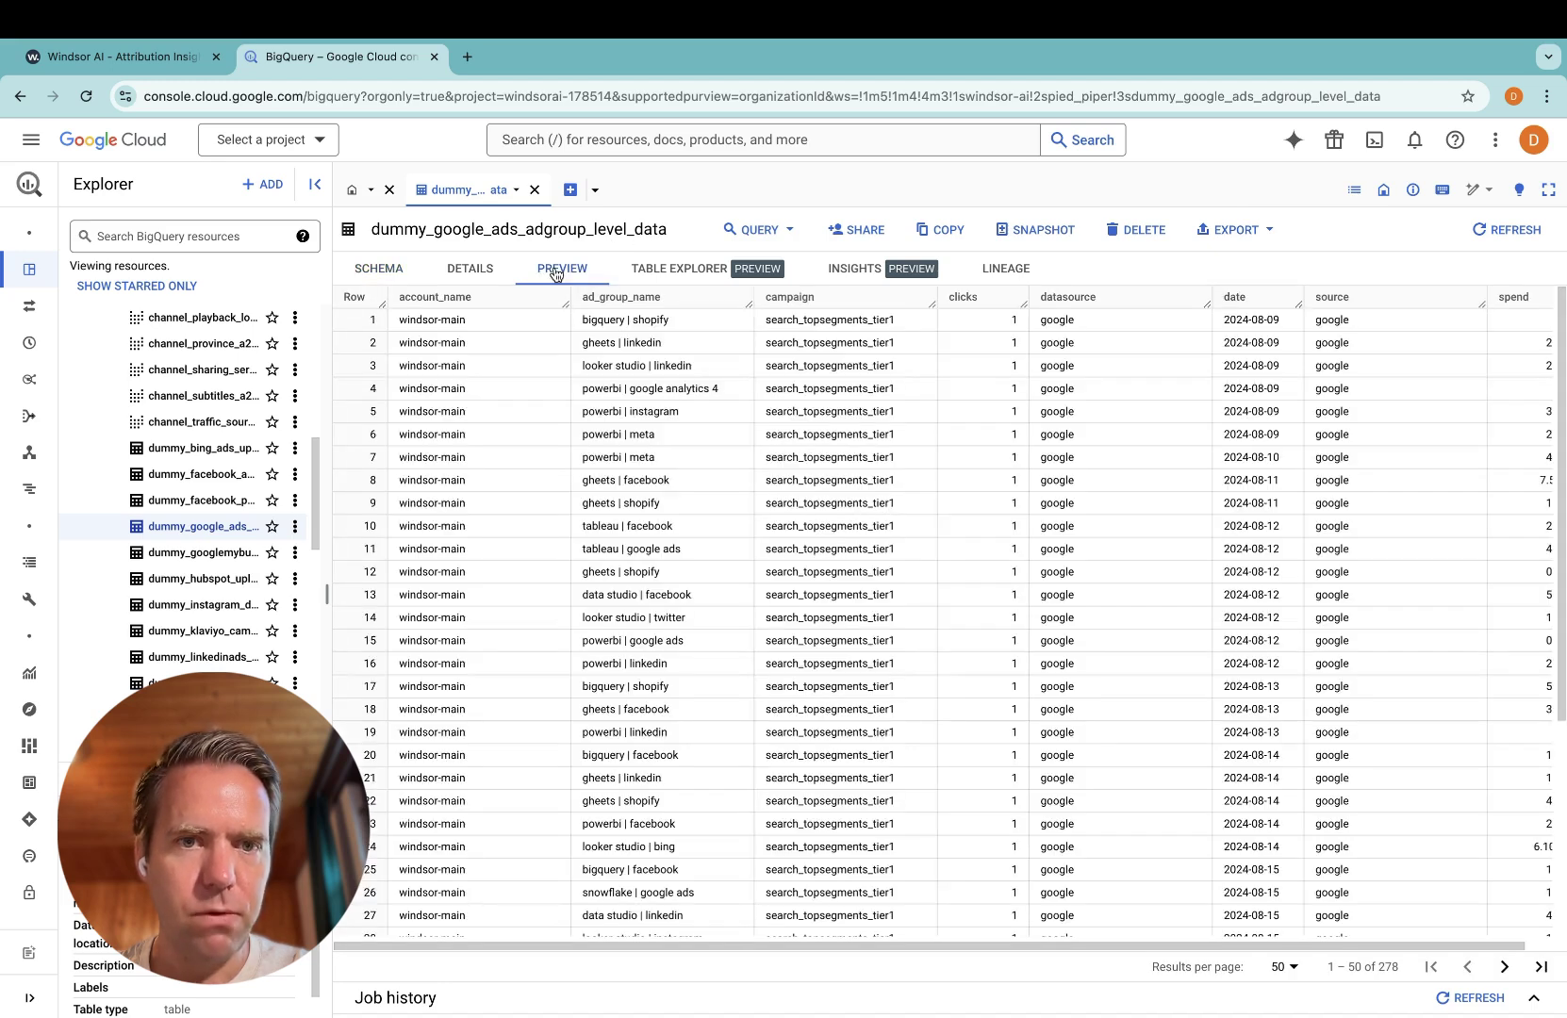
scroll(705, 491, "right", 1)
scroll(704, 490, "left", 1)
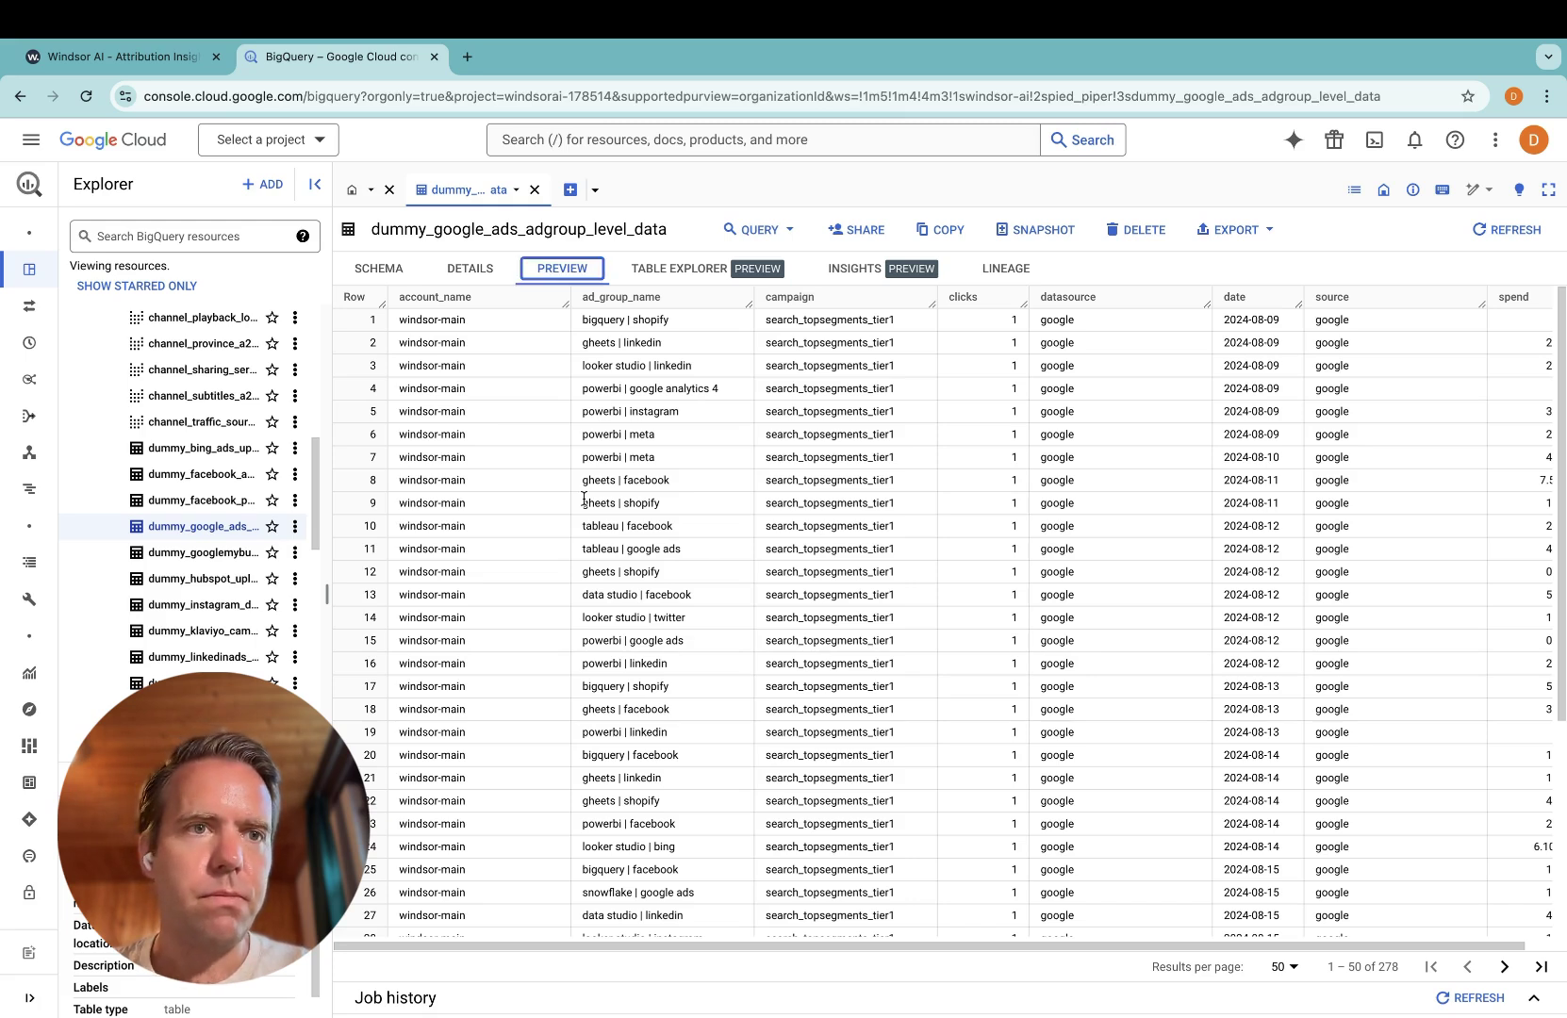
- In the task's Edit Destination Task form, view the 'Backfill data for' options without picking one
left_click(102, 62)
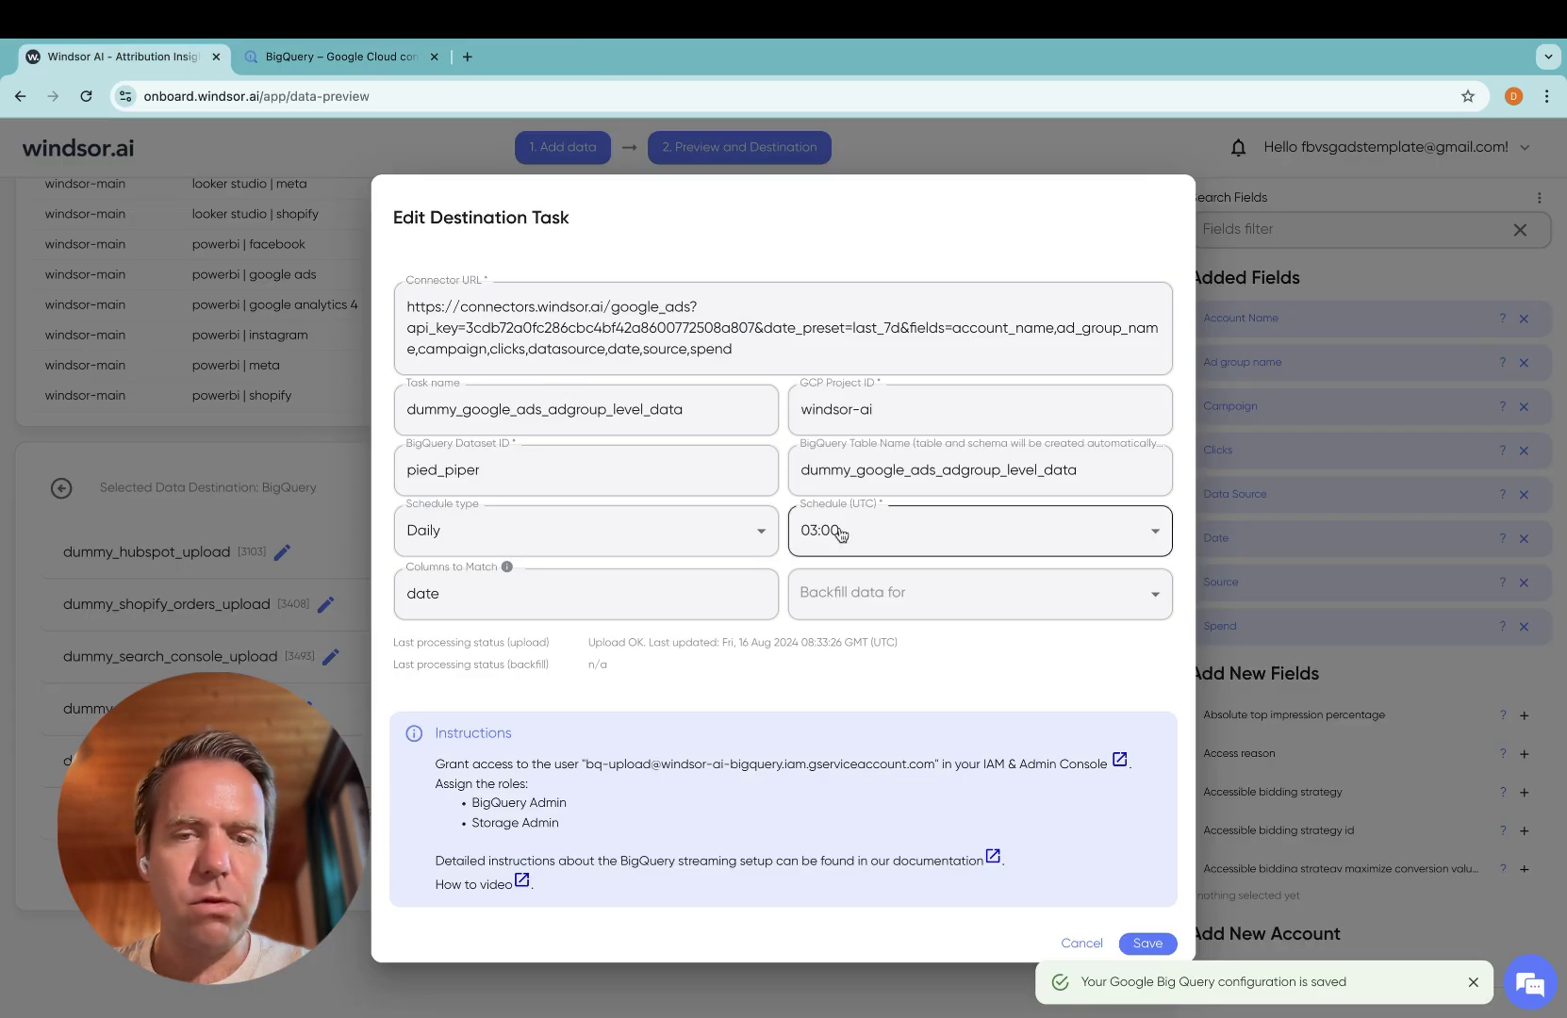
left_click(898, 596)
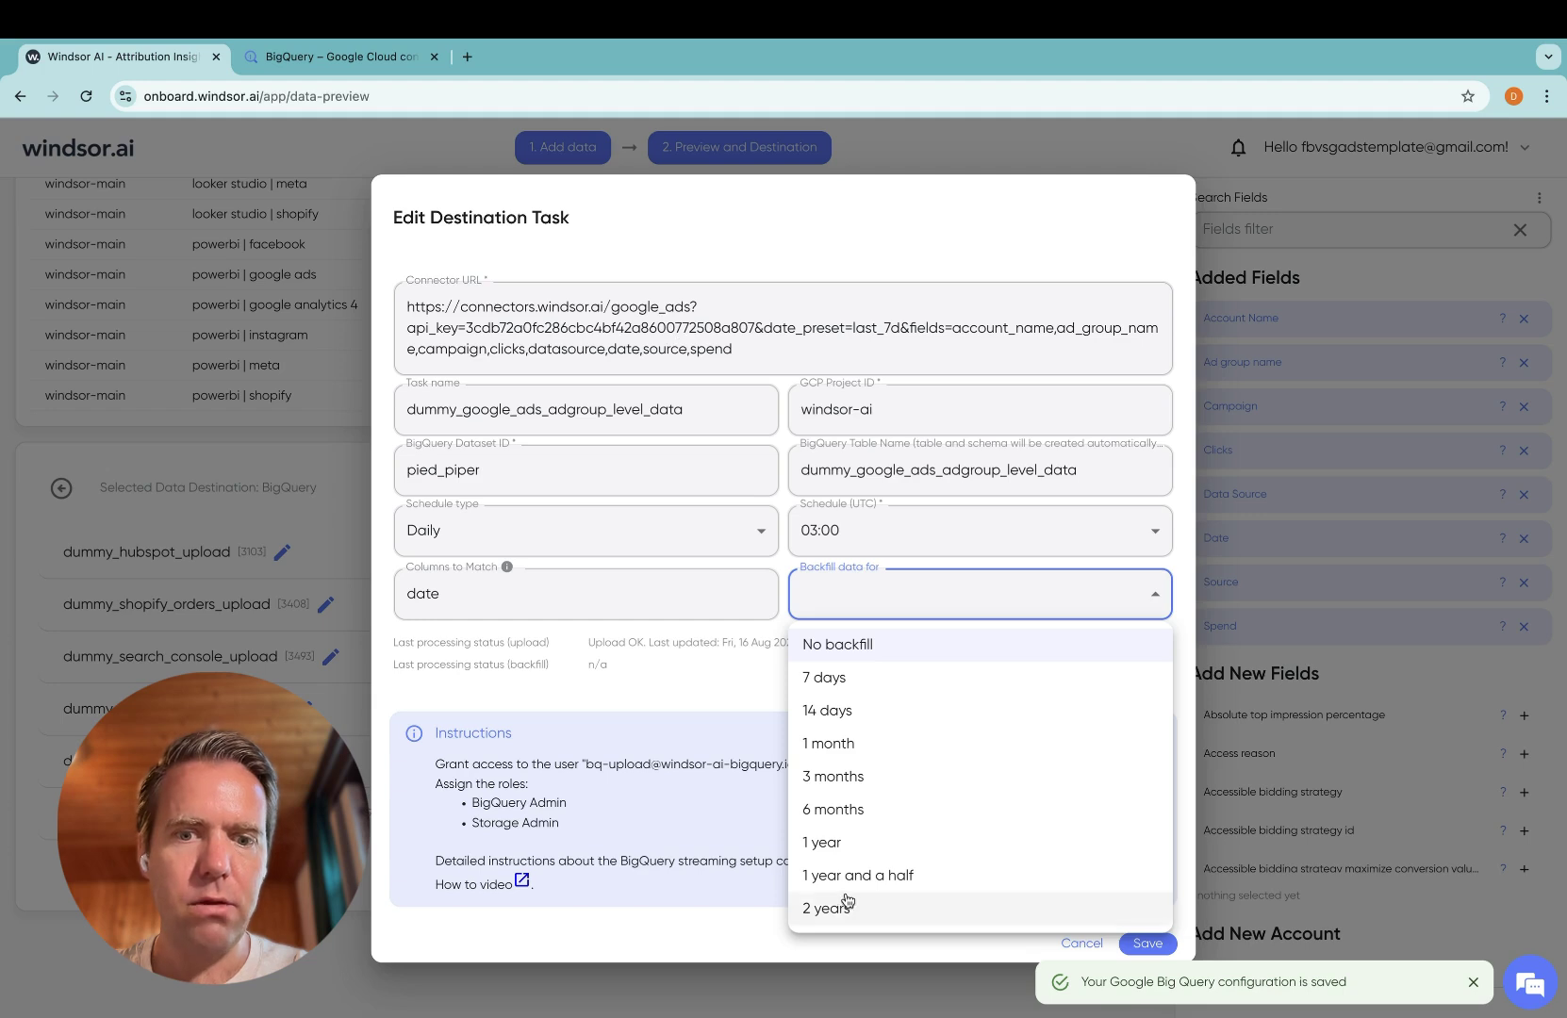
left_click(645, 677)
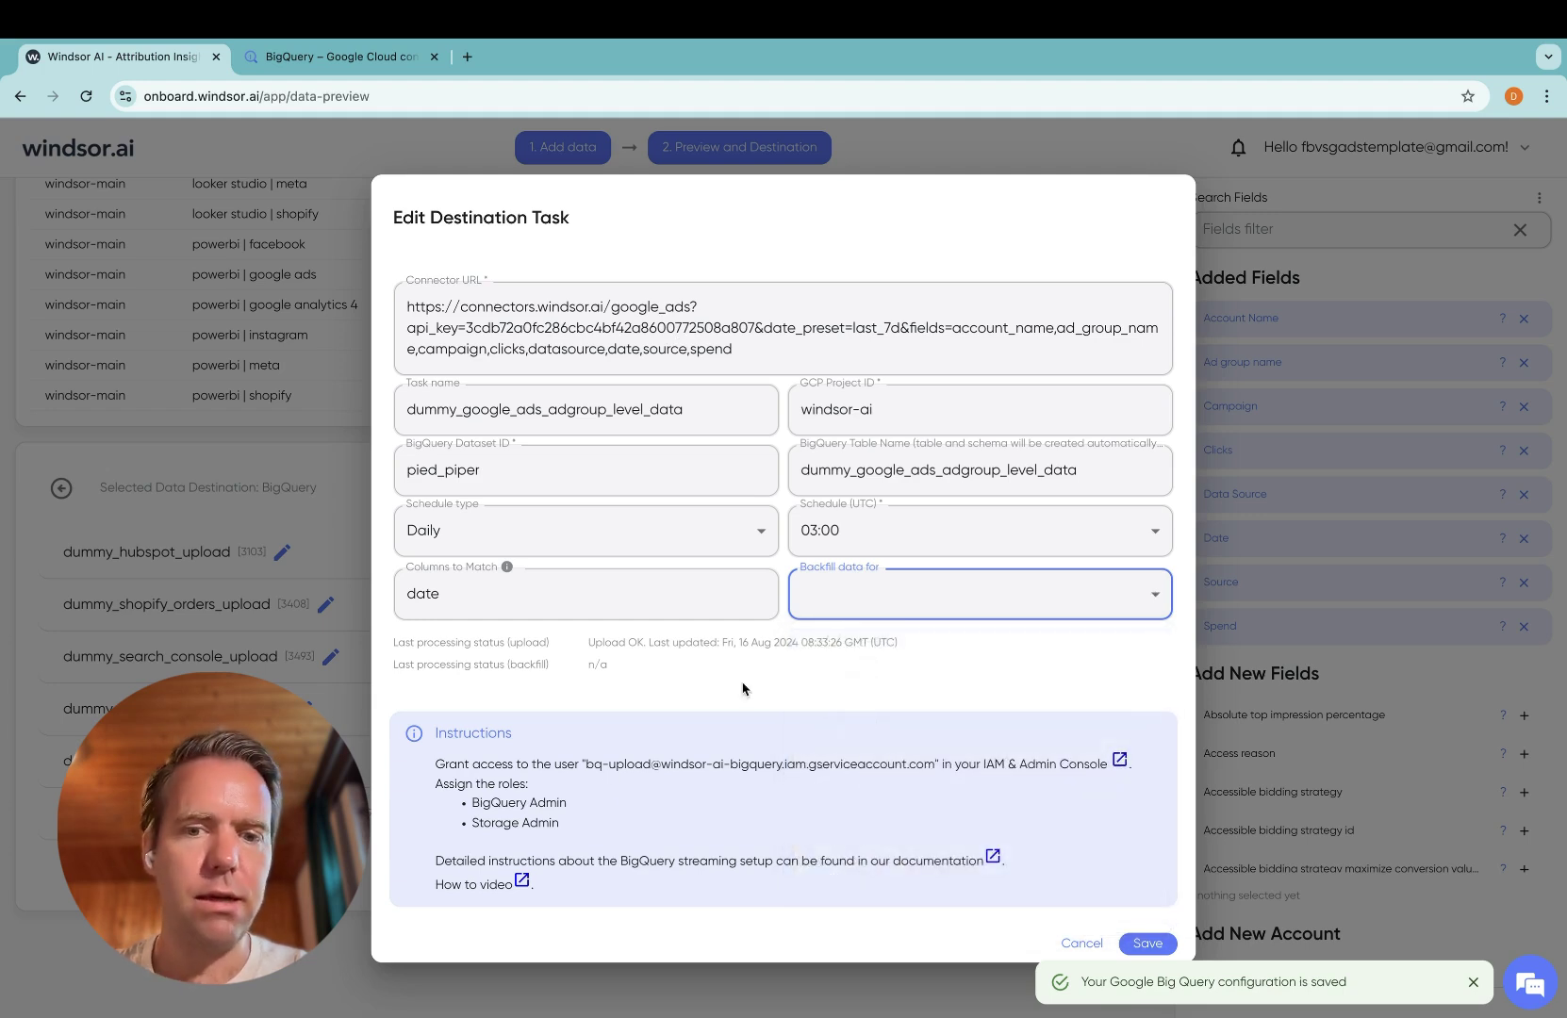
- Cancel the Edit Destination Task dialog to return to the BigQuery task list
left_click(1077, 942)
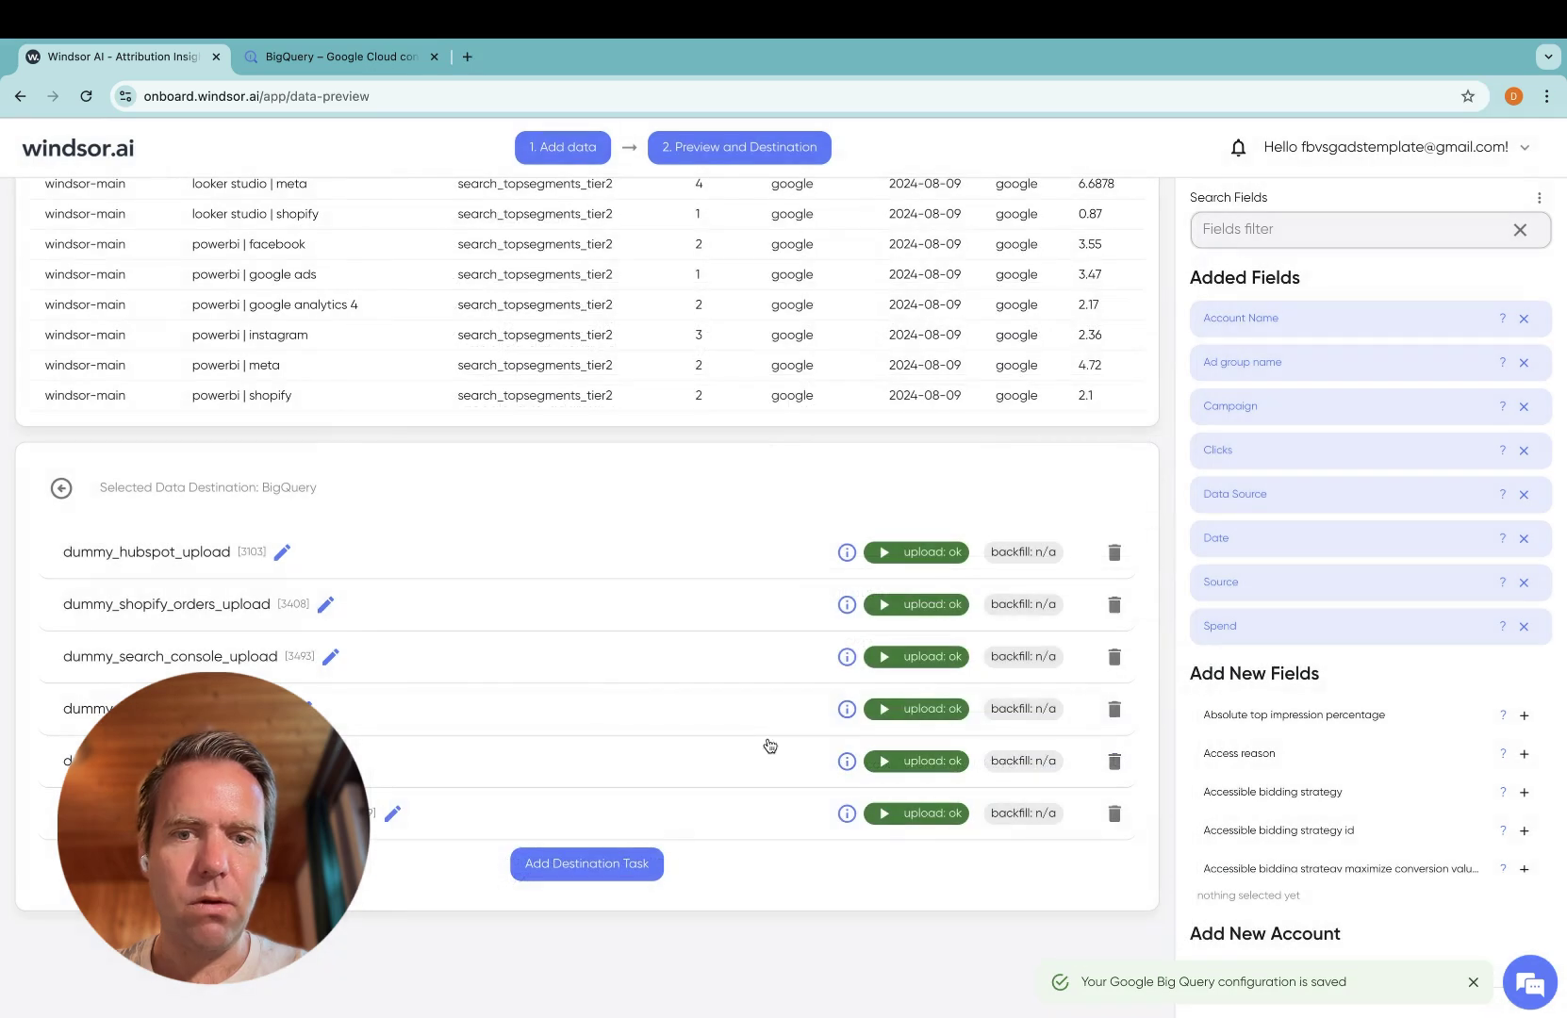